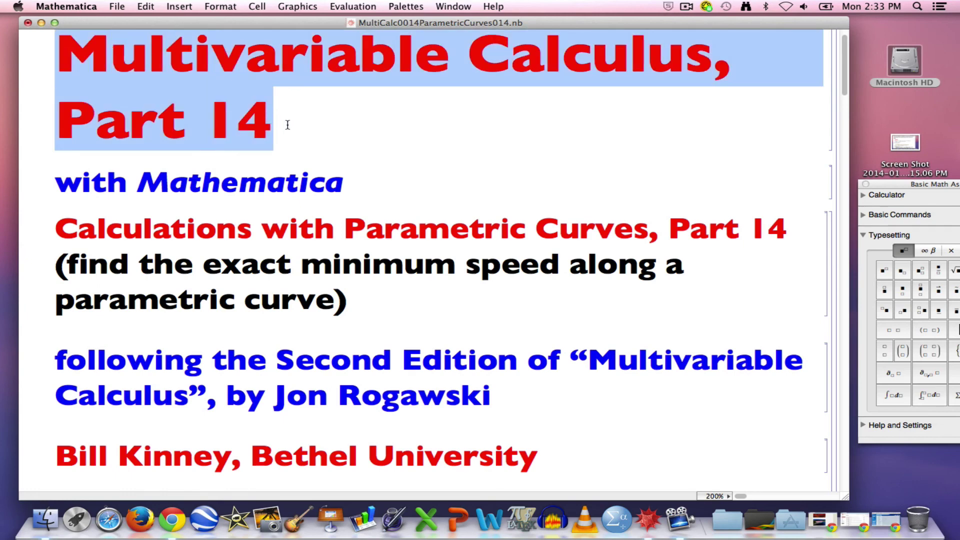
Highlight the parametric-curves subtitle and the textbook reference text while reading.
left_click_drag(57, 223, 383, 327)
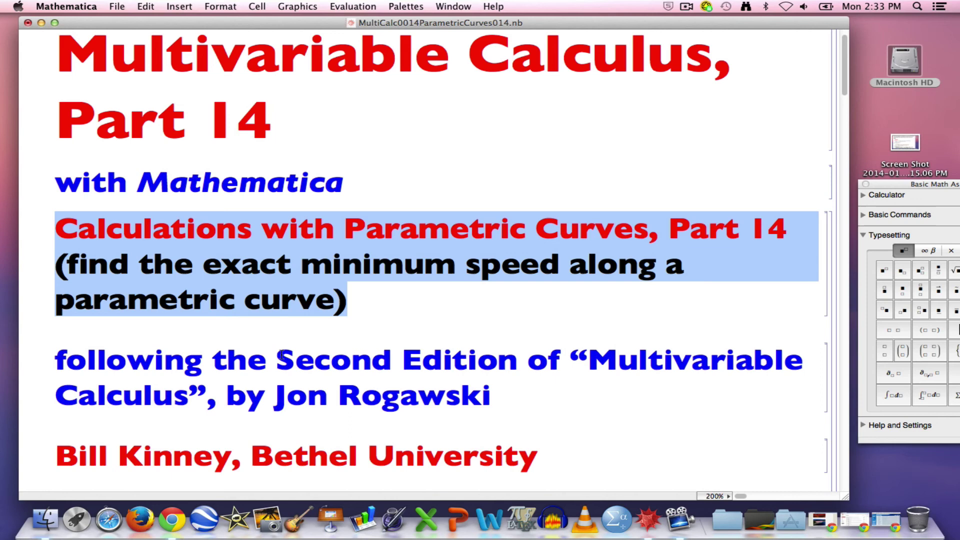
left_click_drag(277, 356, 496, 434)
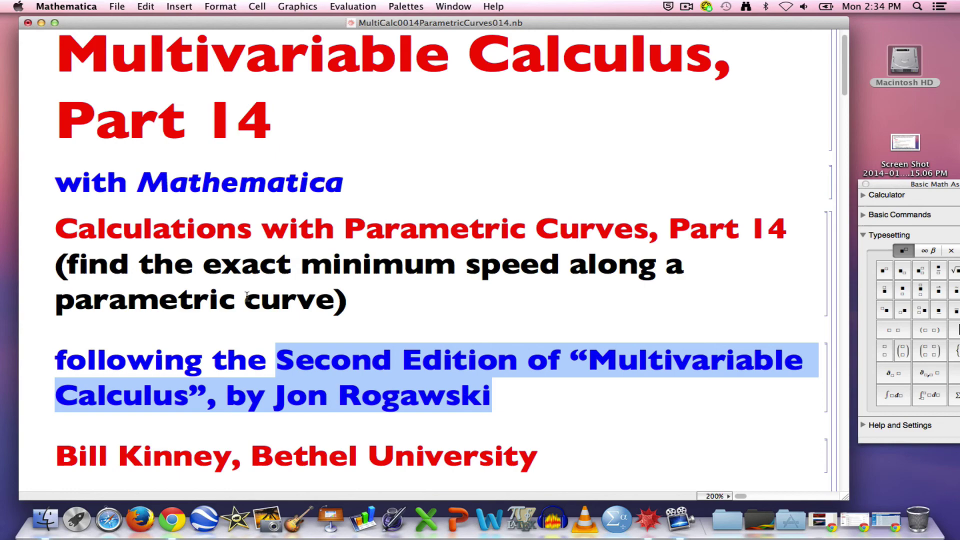
left_click_drag(51, 219, 322, 330)
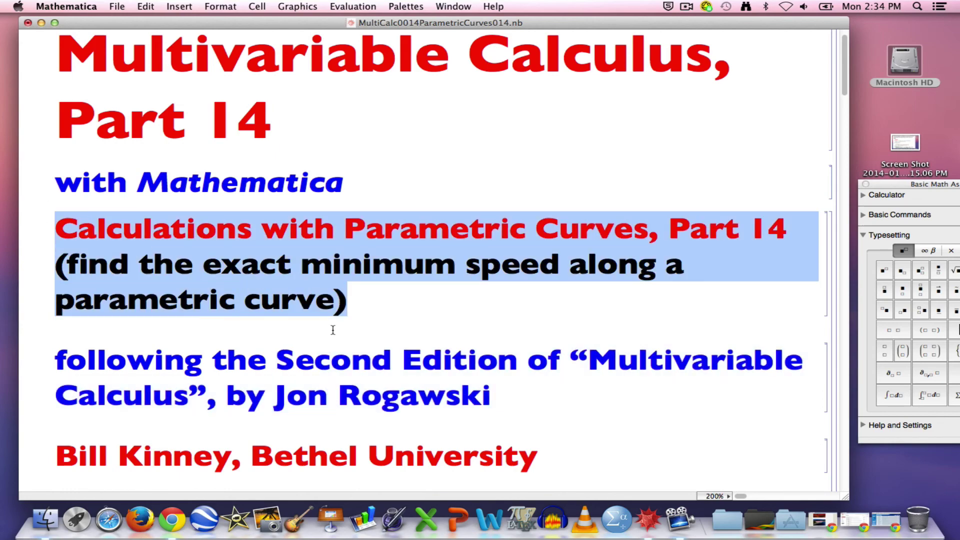
Scroll to Example 14 and highlight its problem statement and component formulas f(t), g(t).
scroll(333, 330, "down", 10)
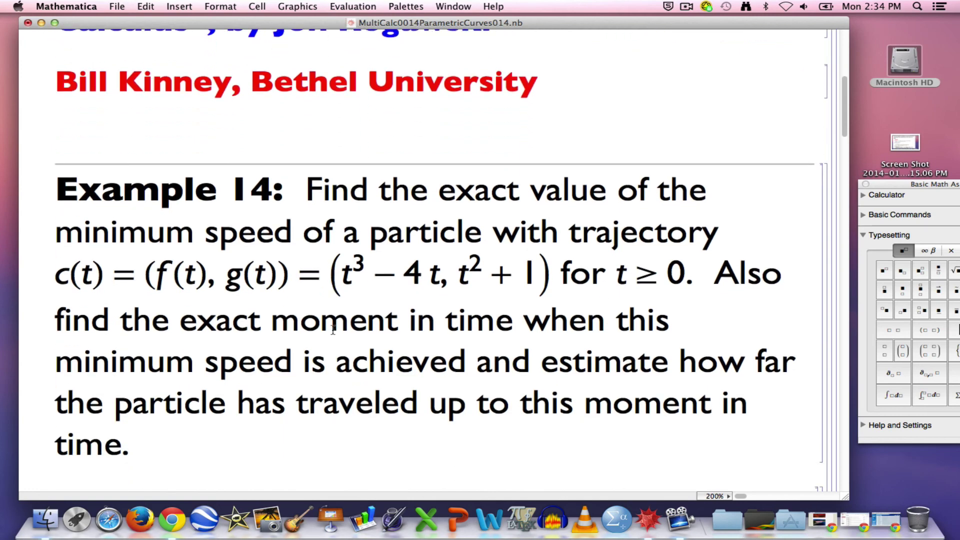
scroll(333, 330, "down", 2)
left_click(340, 304)
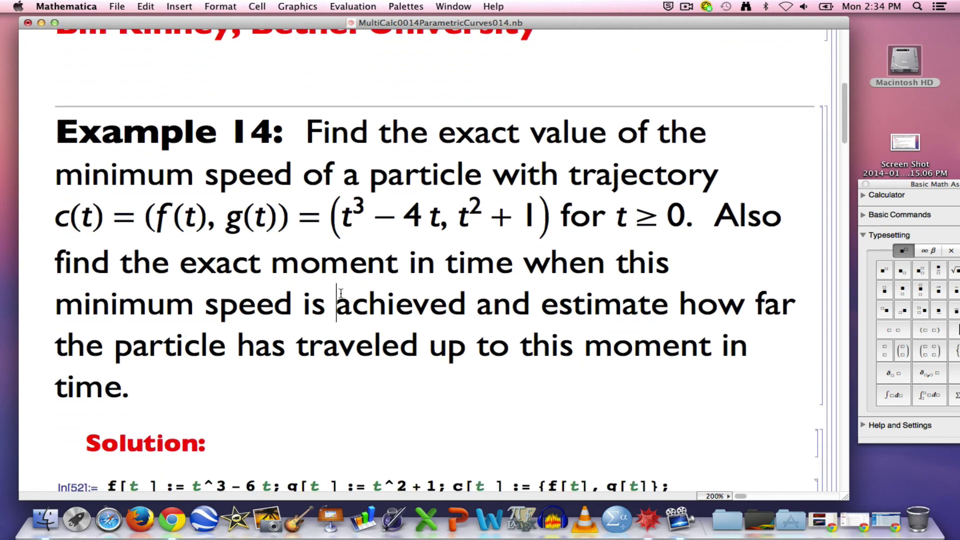
left_click_drag(306, 131, 618, 220)
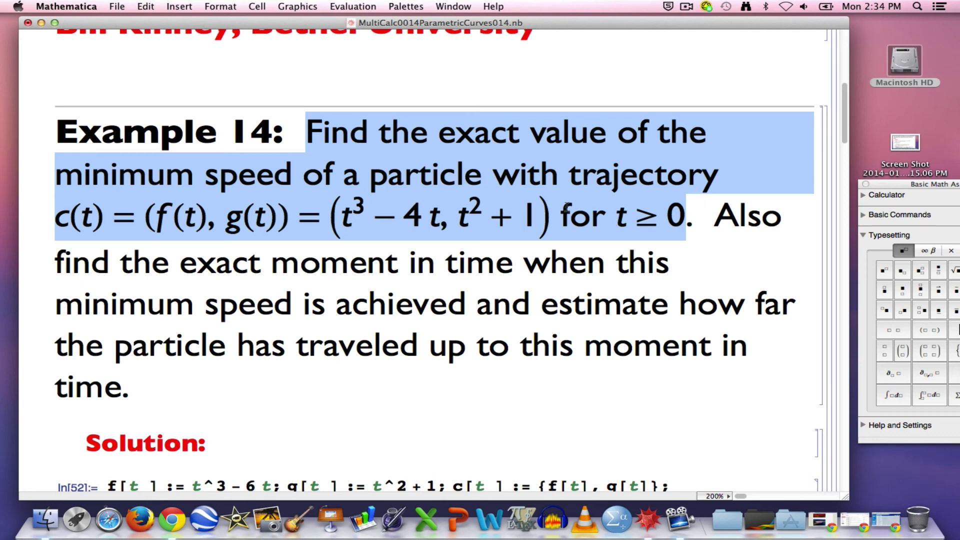
left_click_drag(156, 216, 275, 218)
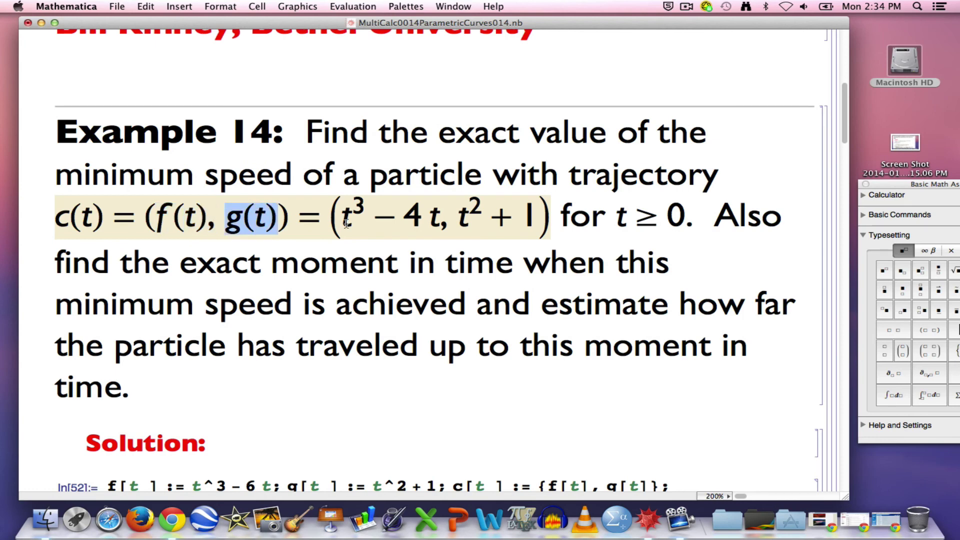
left_click_drag(342, 220, 542, 218)
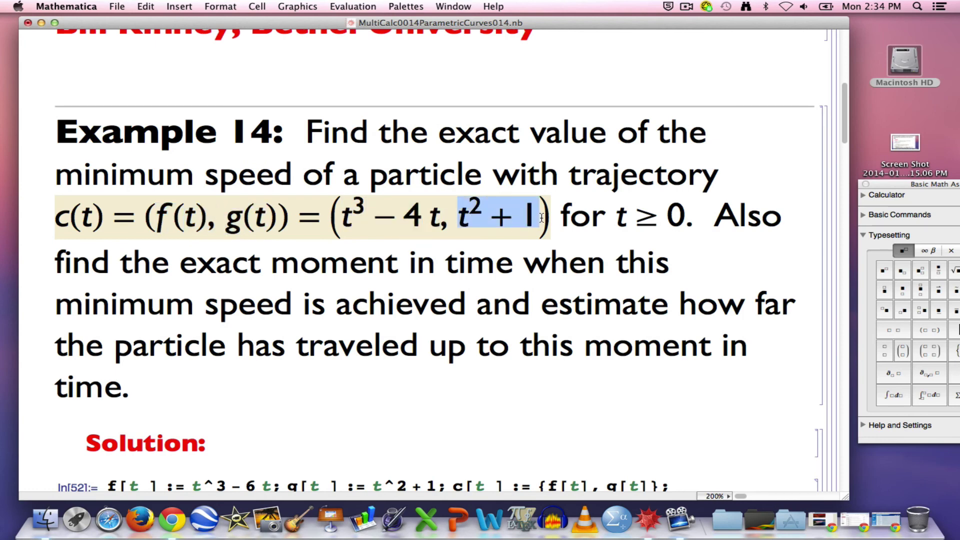
Highlight the t ≥ 0 condition, the exact-moment and distance-traveled requests, then show magnification choices.
left_click(625, 216)
left_click_drag(714, 216, 473, 304)
left_click_drag(543, 304, 536, 378)
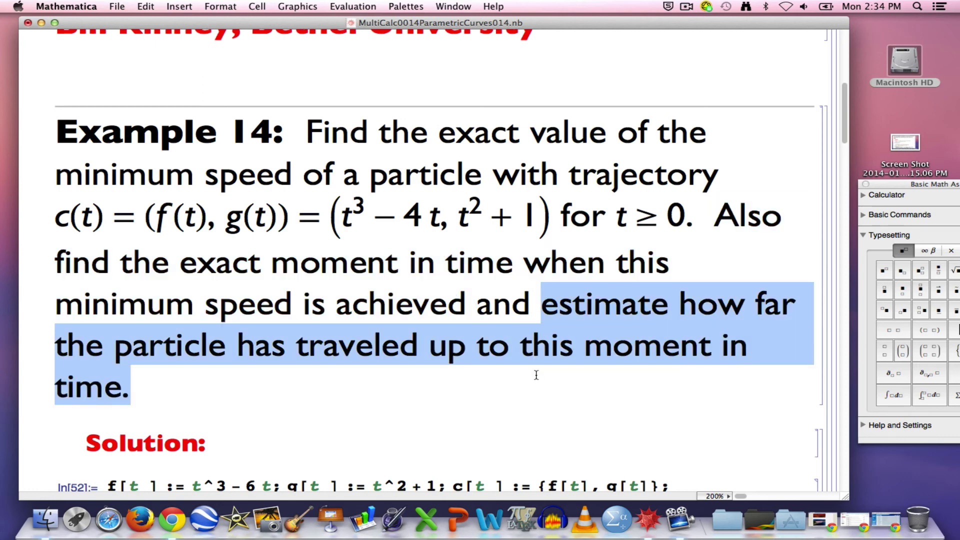
left_click(717, 497)
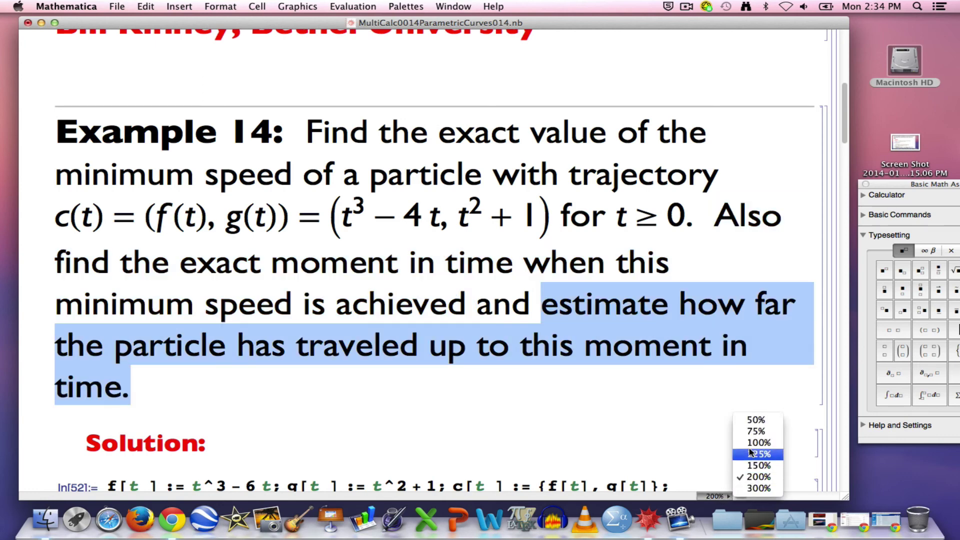
At 100% magnification, run the Example 14 Manipulate, animate its plots over b, then collapse it.
key("Escape")
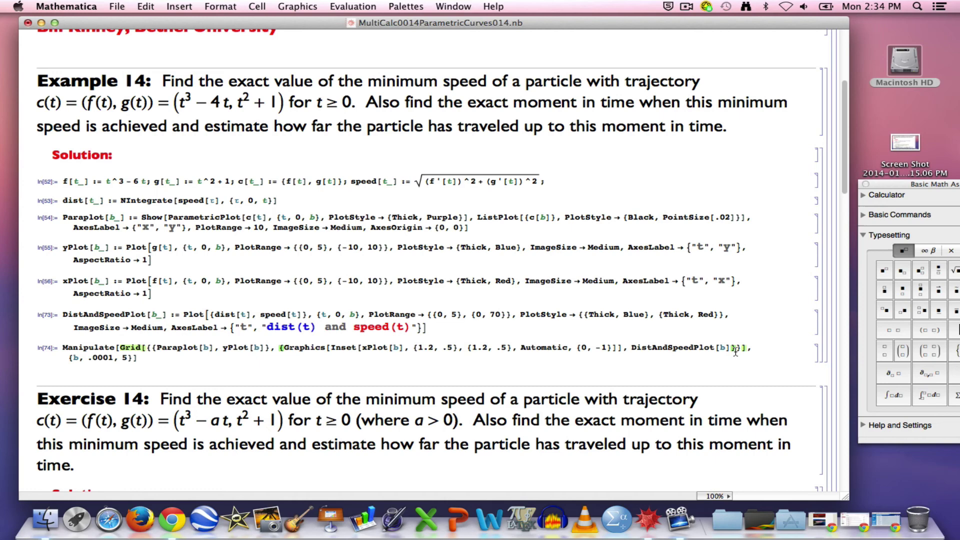
key("shift+Return")
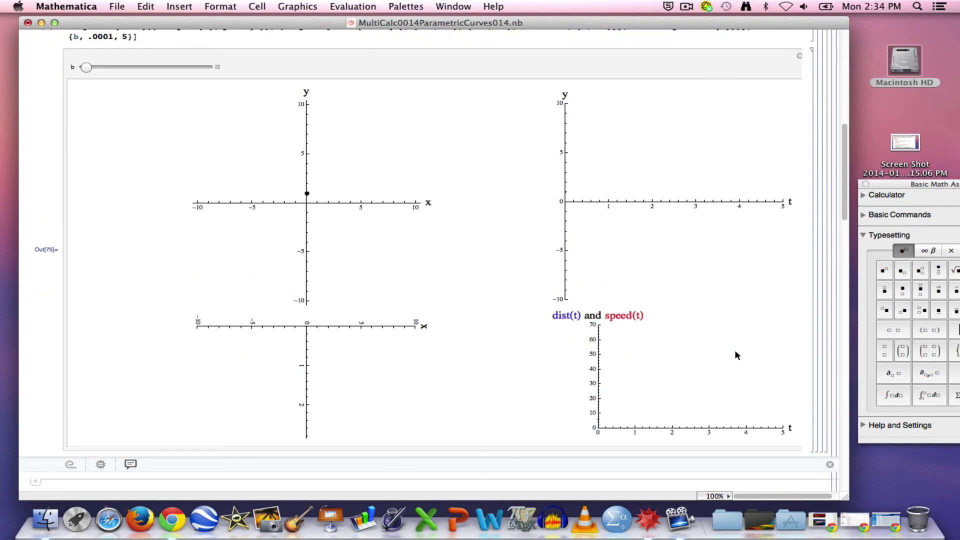
left_click(218, 67)
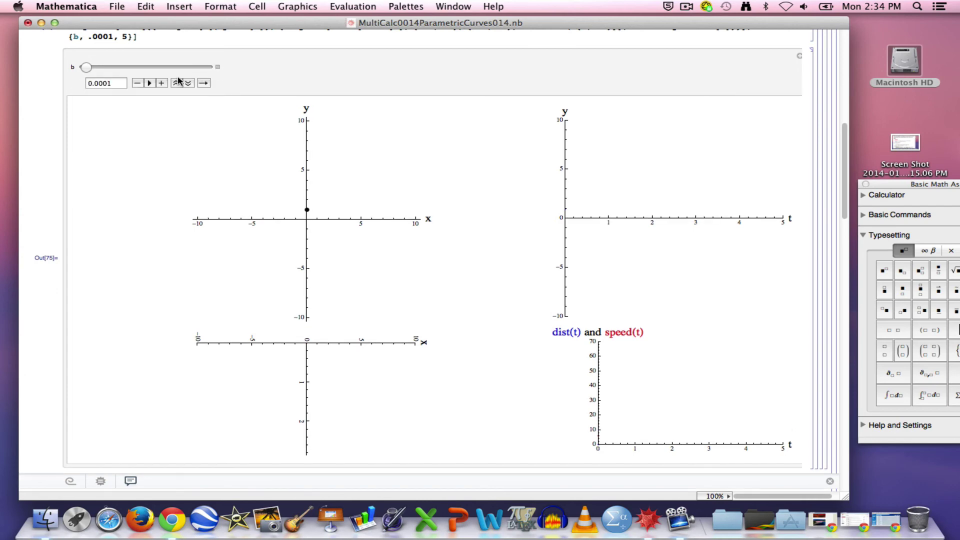
left_click(150, 83)
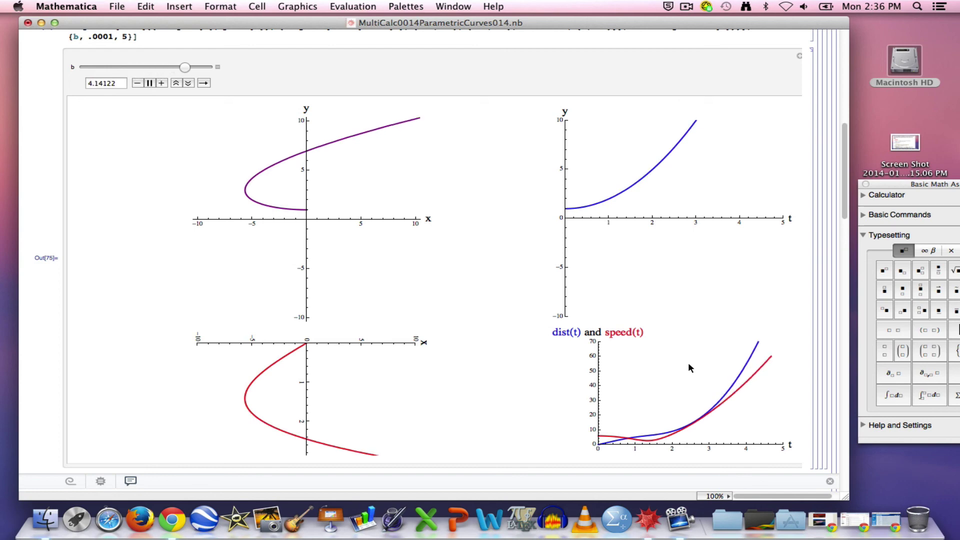
double_click(817, 310)
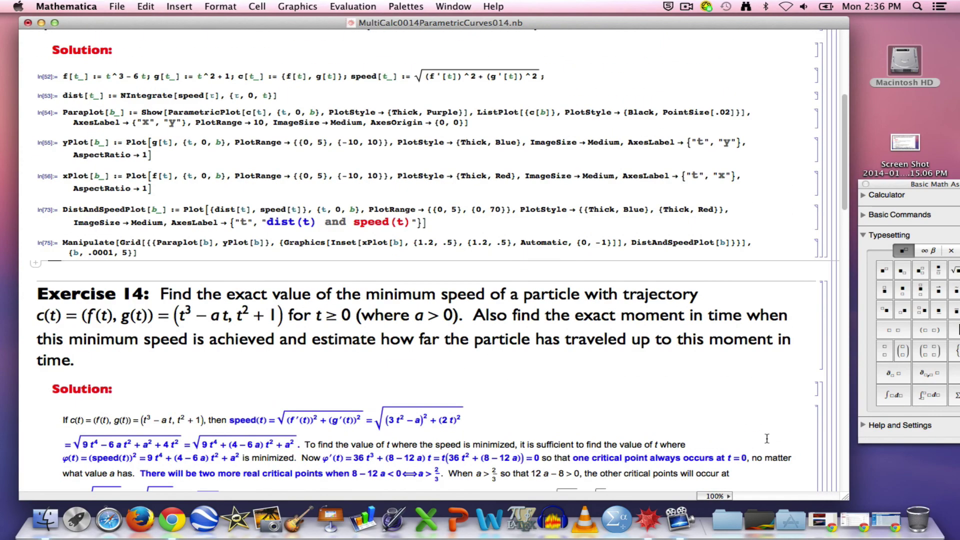
Set magnification to 200% and highlight the trajectory c(t) and the speed's radical.
left_click(730, 496)
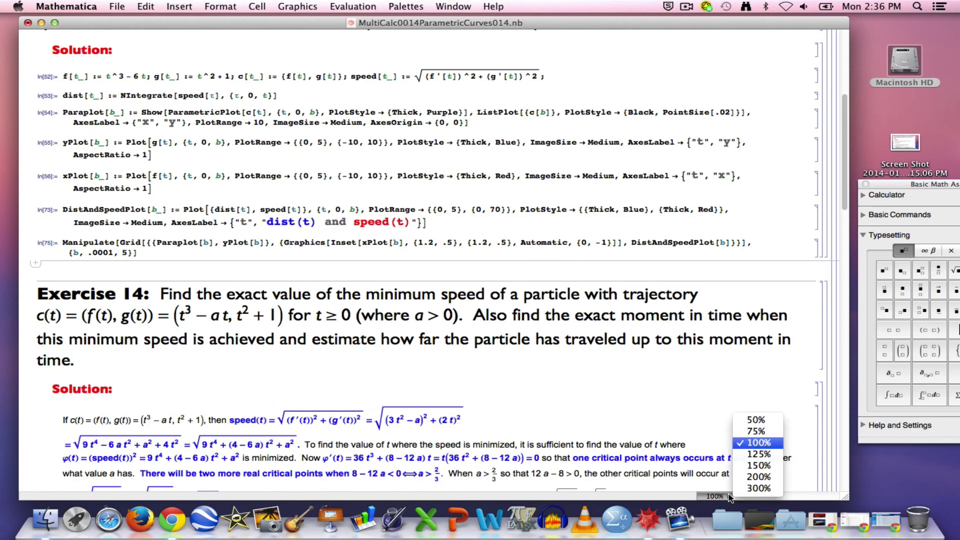
left_click(755, 477)
scroll(719, 374, "up", 3)
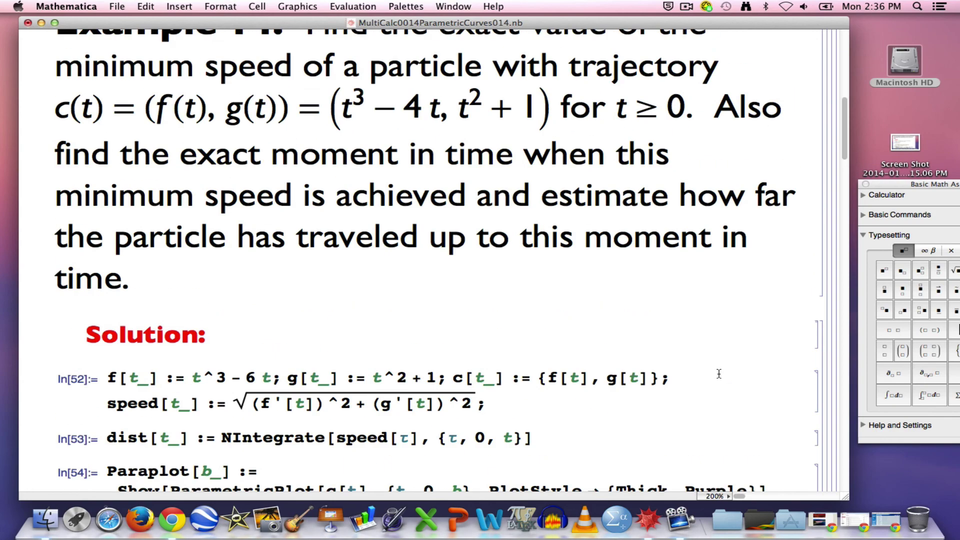
left_click_drag(56, 110, 573, 131)
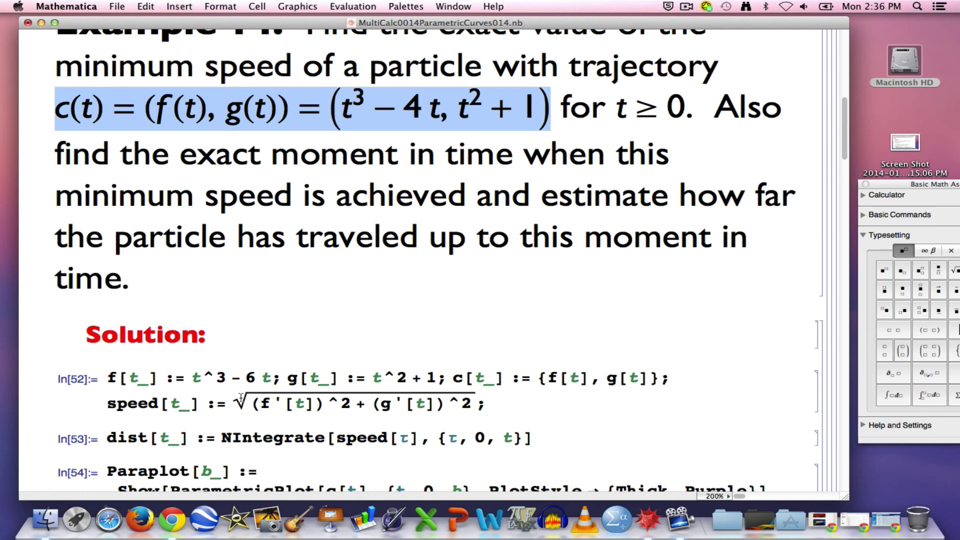
left_click_drag(233, 399, 393, 400)
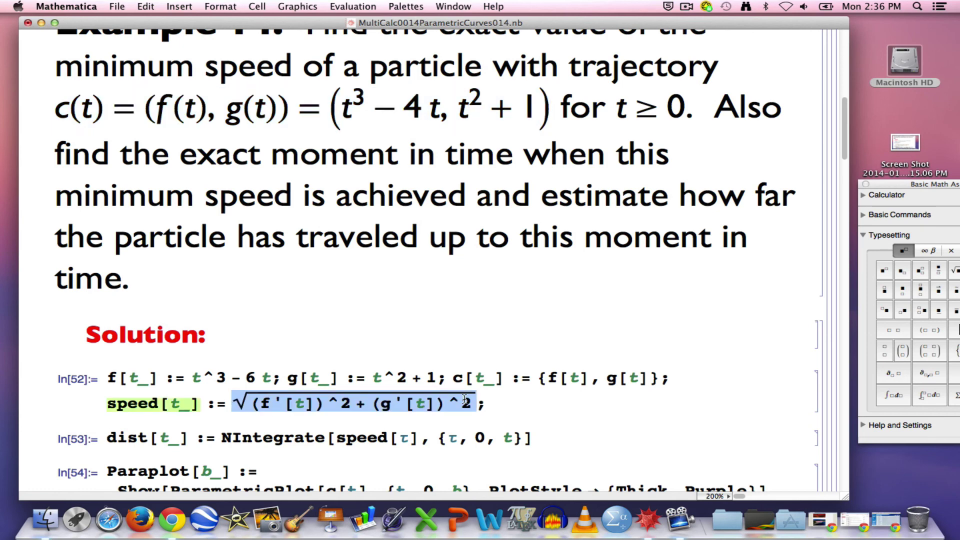
Evaluate Simplify[speed[t]] in a new cell, giving √(36 − 32t² + 9t⁴).
left_click(447, 422)
type("Simp")
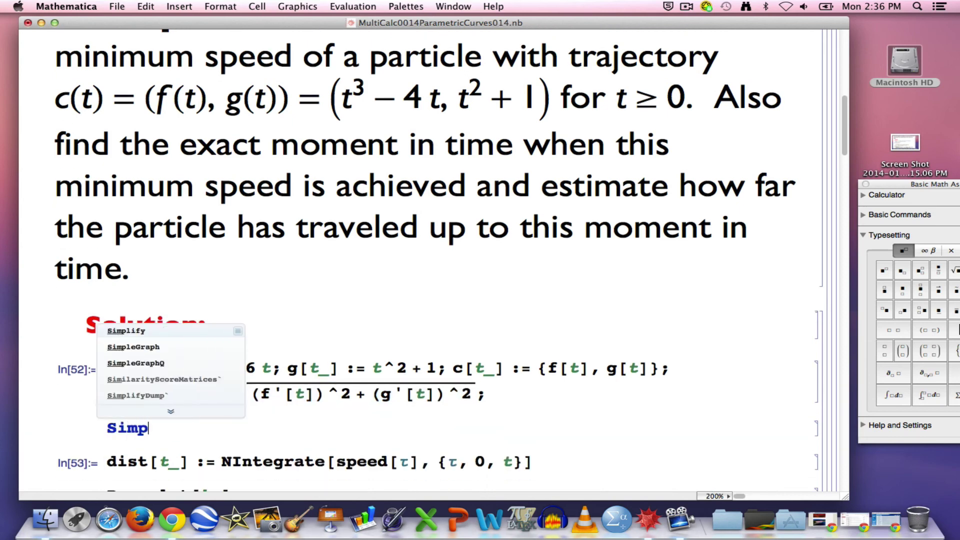
type("lify[speed[t]]")
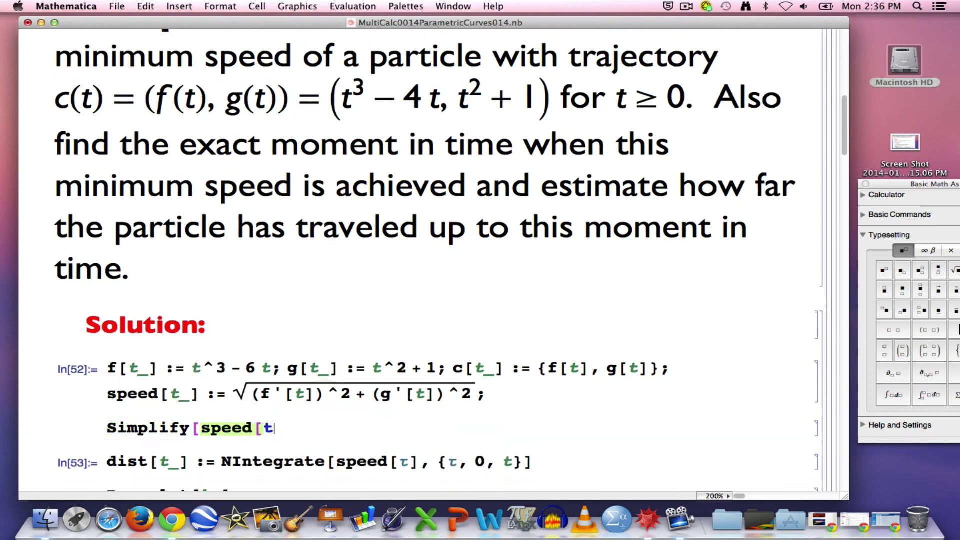
key("shift+Return")
scroll(162, 411, "down", 3)
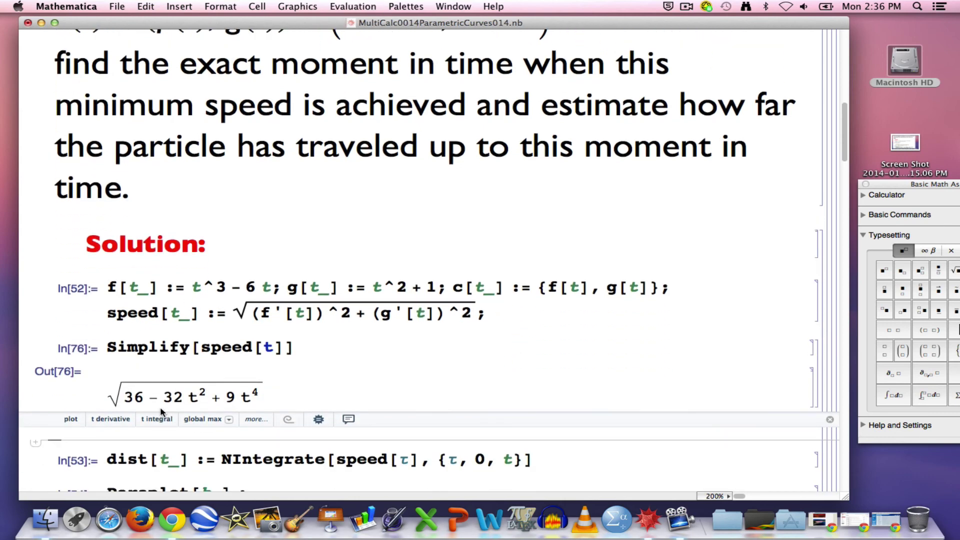
double_click(114, 397)
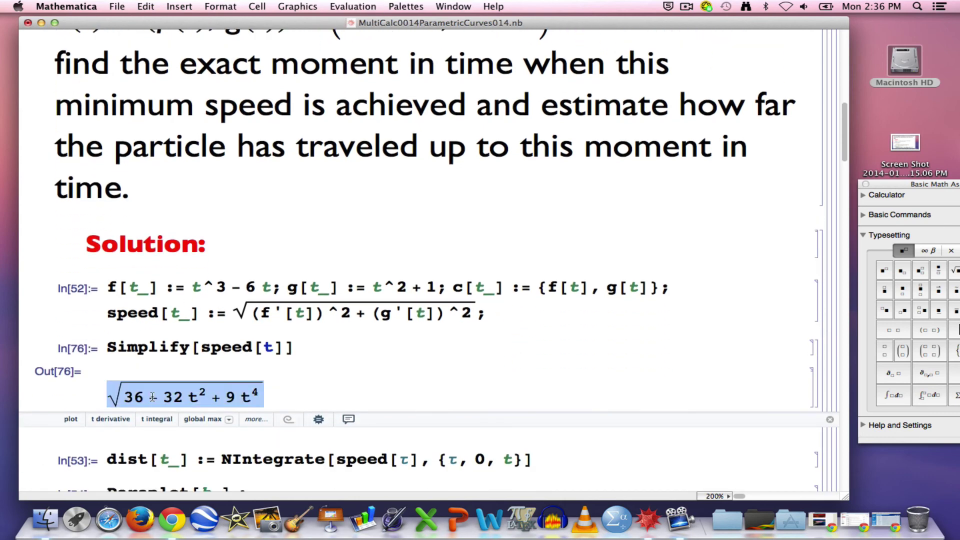
Start a text cell reading 'Let φ(t) = (speed(t))²'.
left_click(175, 437)
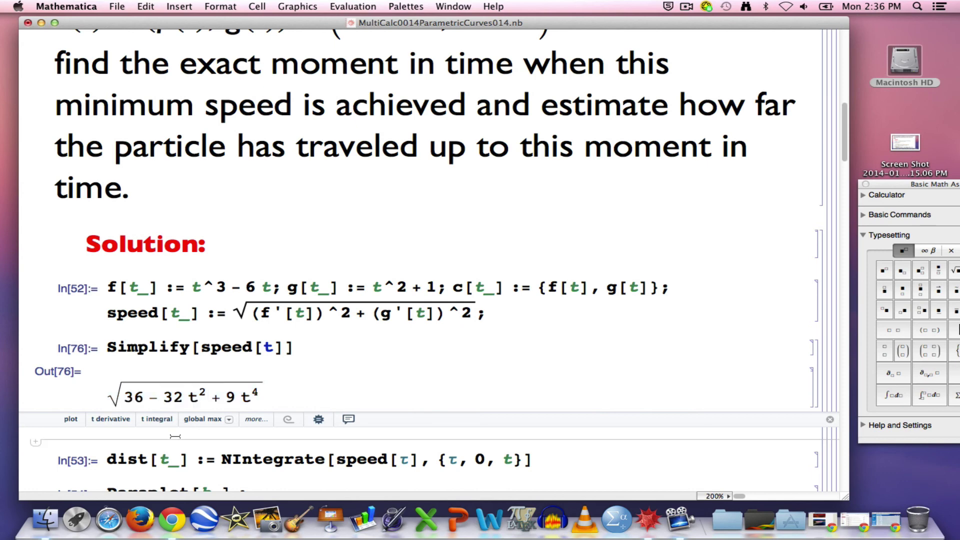
key("super+7")
type("Let")
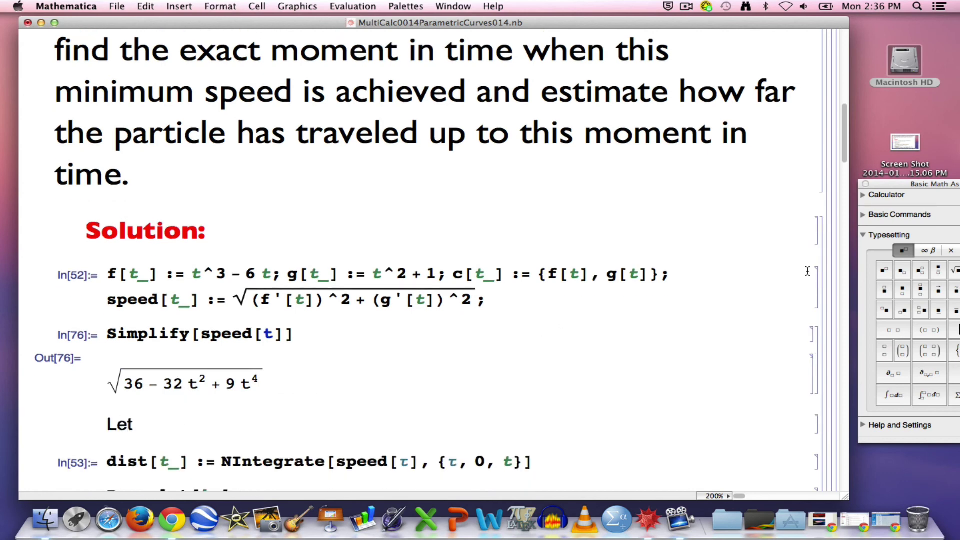
left_click(883, 272)
key("BackSpace")
type("φ(t)")
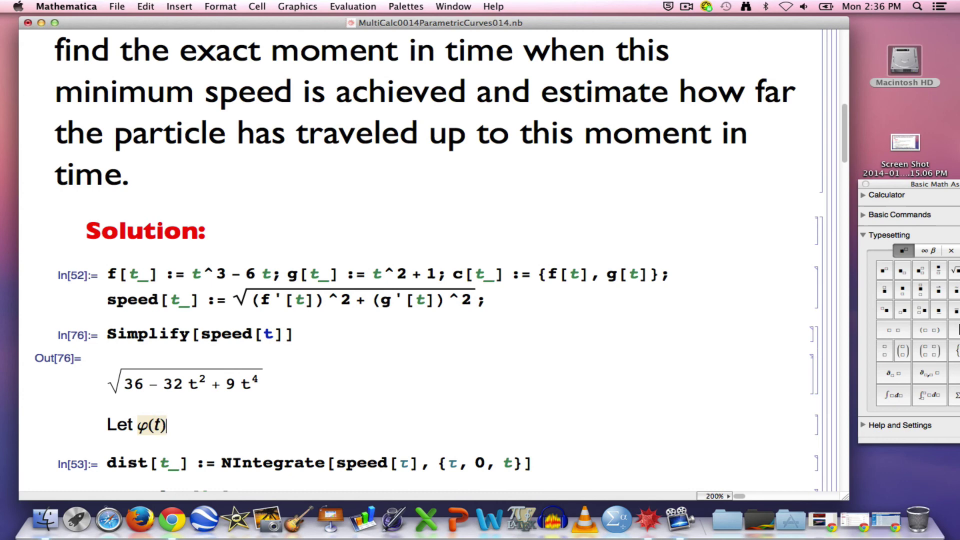
type(" =")
left_click(885, 270)
type("(speed(t))")
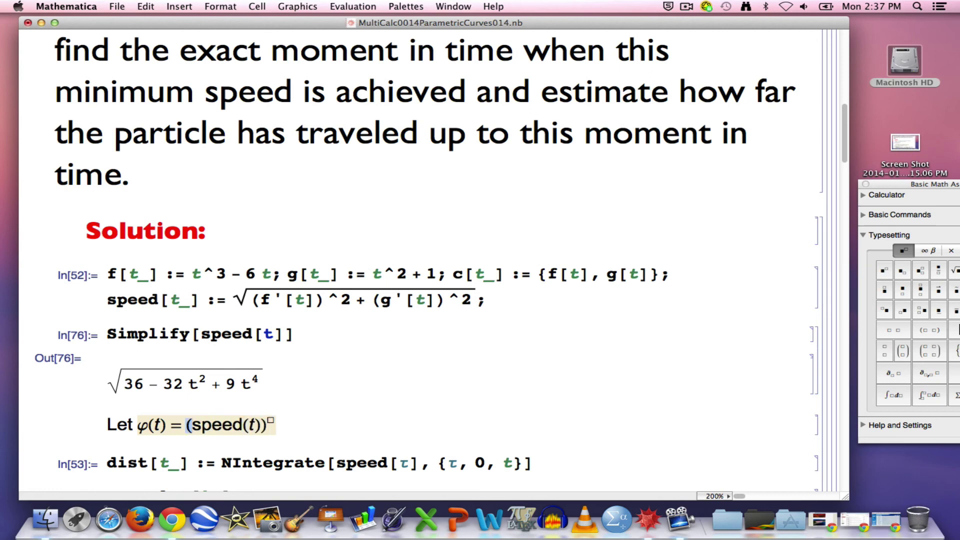
key("Tab")
type("2")
key("ctrl+space")
Continue the equation with '= 9t⁴ − 32t² + 36'.
type("= ")
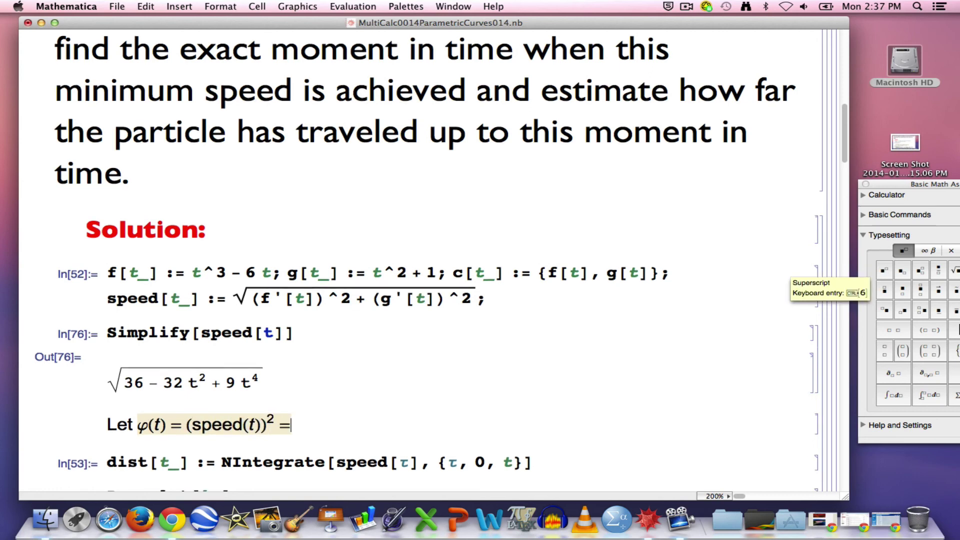
type("9 ")
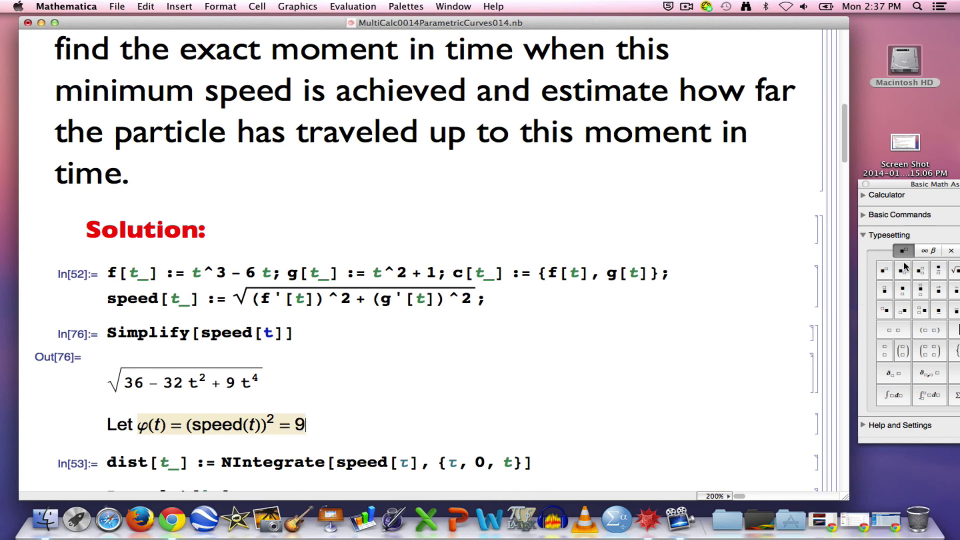
type("t")
key("ctrl+6")
type("4")
key("ctrl+space")
type("-32t")
key("ctrl+6")
type("2 t^2")
key("ctrl+space")
type("+36")
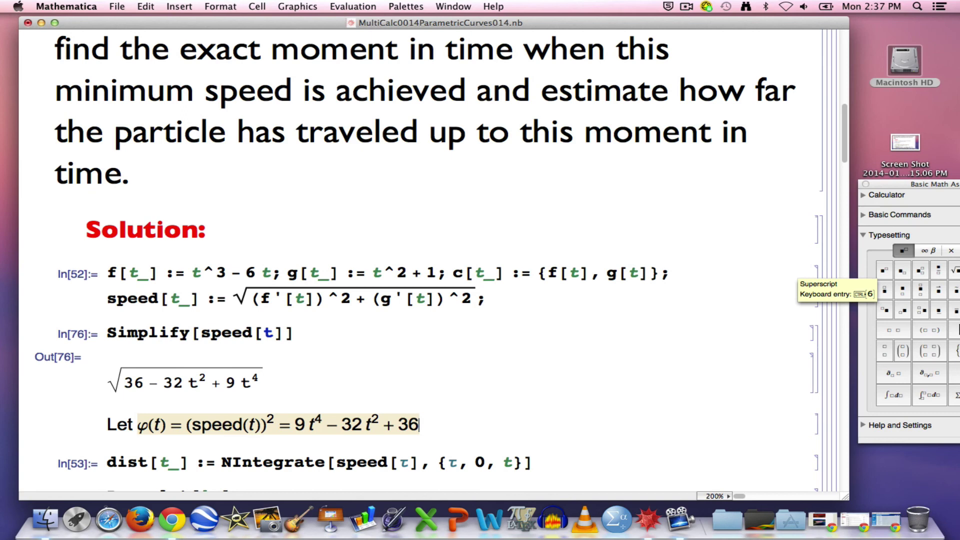
Append '⟹ φ′(t) = 36t³ − 64' to the note.
type("==>")
left_click(886, 272)
type("φ")
key("Tab")
type("'")
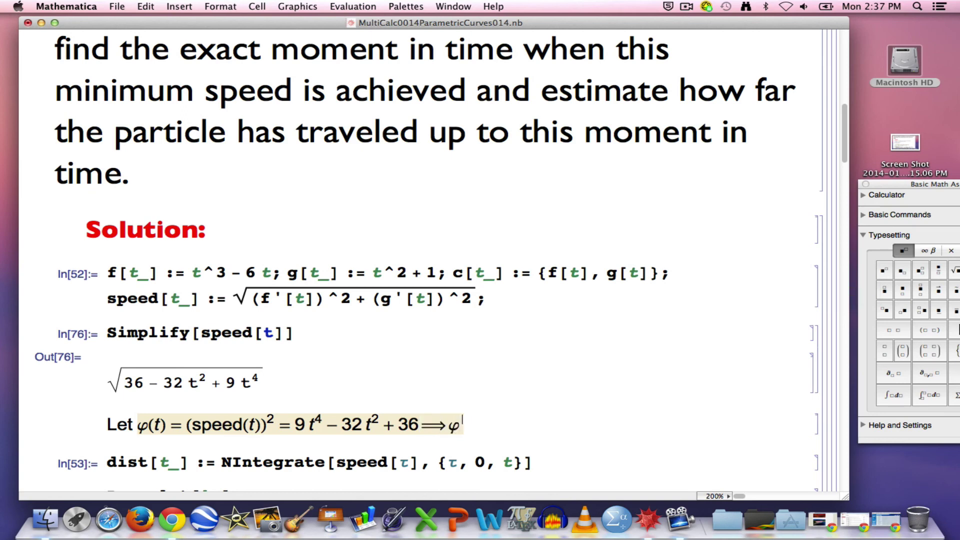
key("ctrl+space")
type("(t) ")
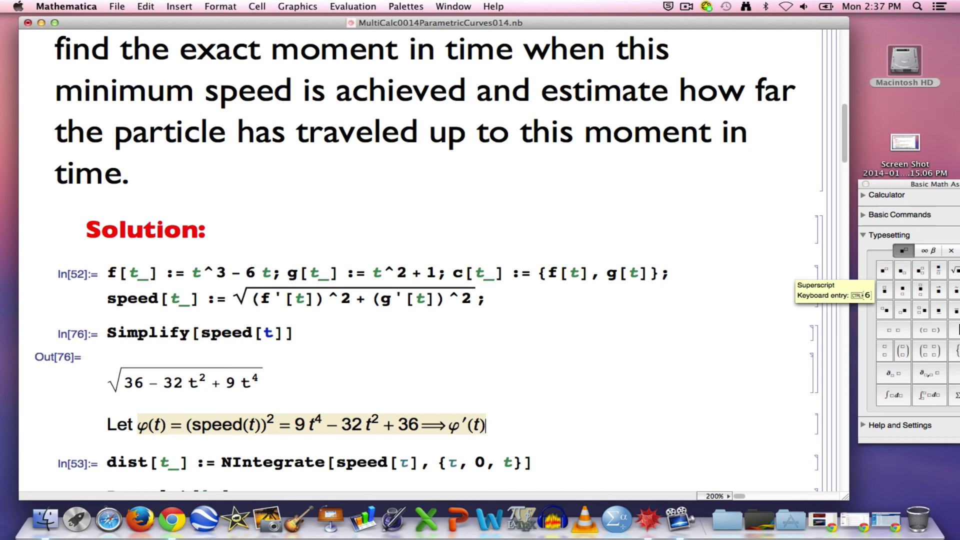
type("= 36 ")
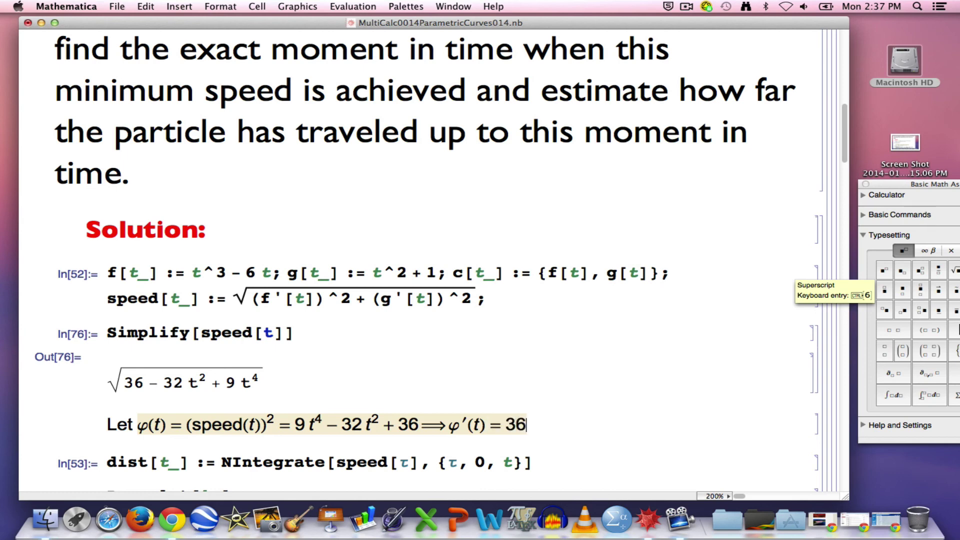
type("t")
left_click(884, 270)
type("3")
key("ctrl+space")
type("- 64")
Finish the derivative as 64t = 4t(9t² − 16) = 4t(3t − 4)(3t + 4).
left_click(885, 270)
type("t")
key("BackSpace")
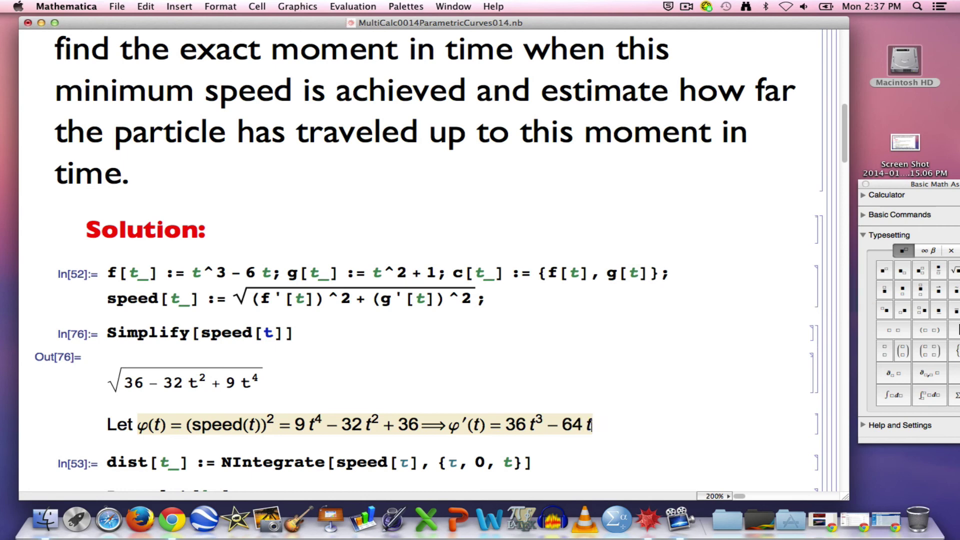
type("= 4 ")
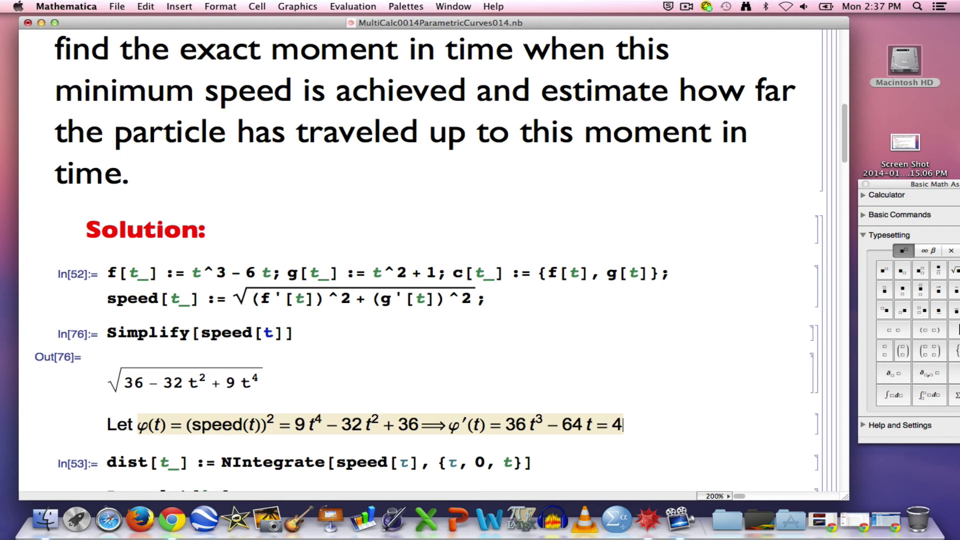
type("t(")
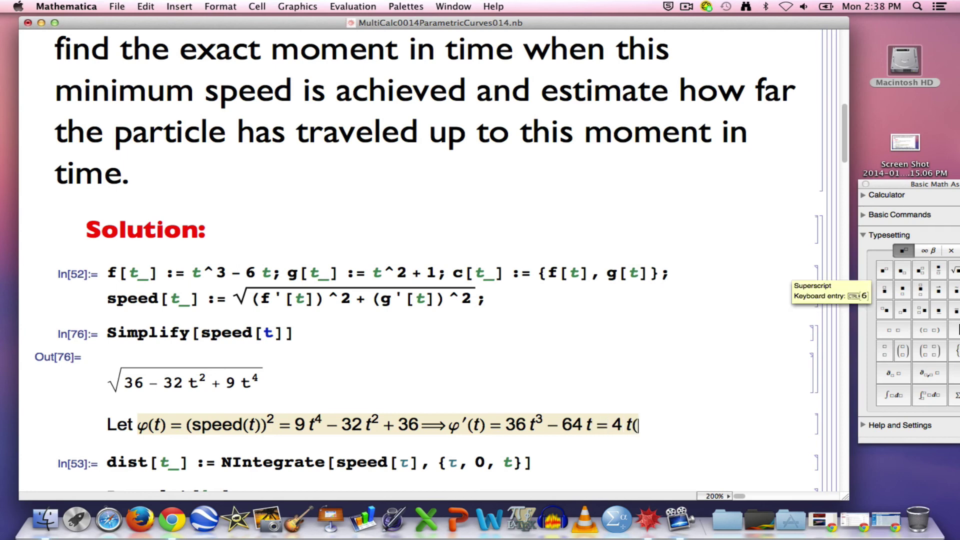
type("9 t")
left_click(885, 270)
type("2")
key("ctrl+space")
type("-")
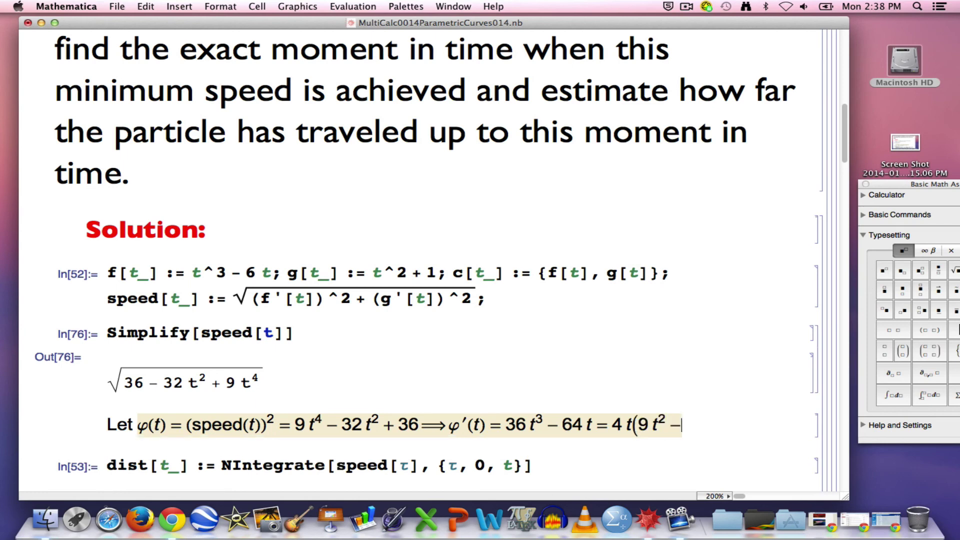
type("16)")
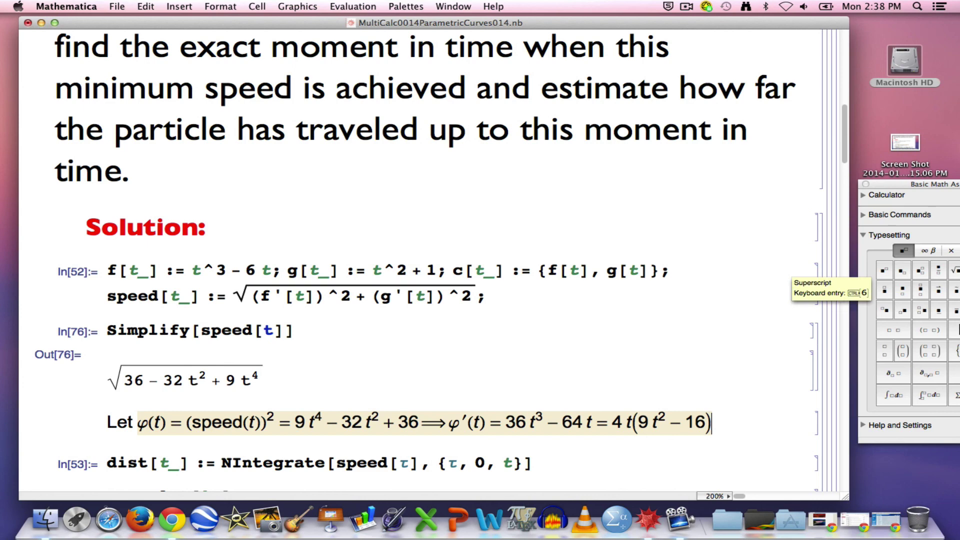
type("=4t(")
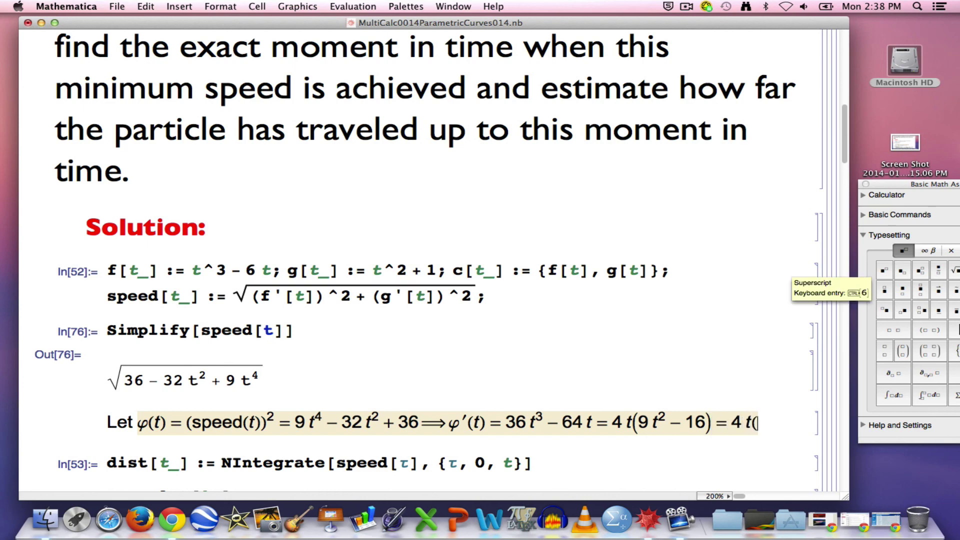
type("3")
type("t-4)(3t")
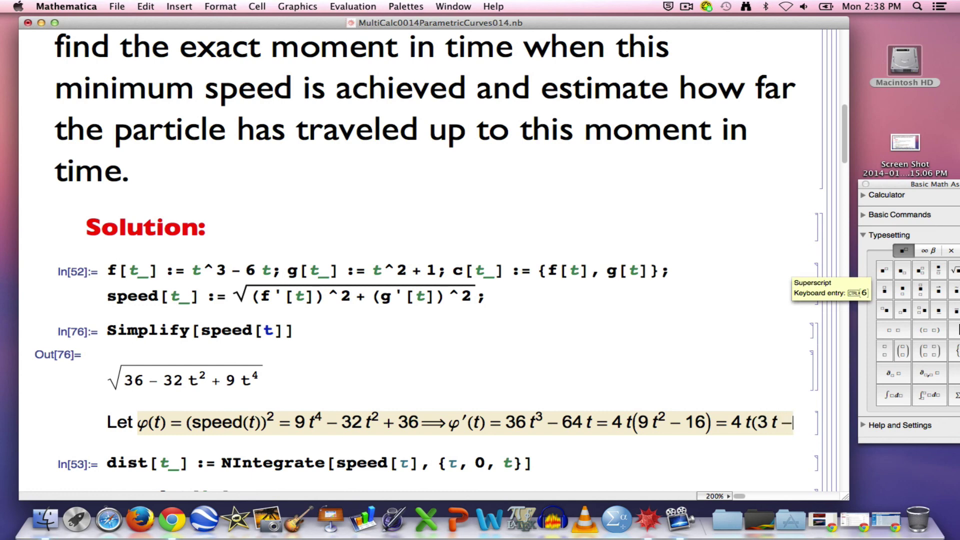
type("+4)")
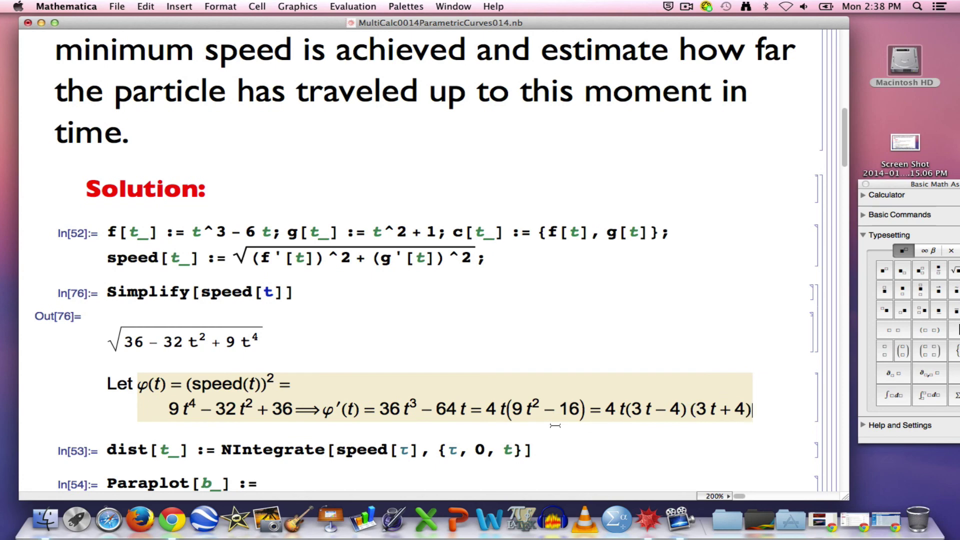
Highlight the factors, then write '. For t ≥ 0, the critical points are'.
left_click_drag(511, 409, 582, 410)
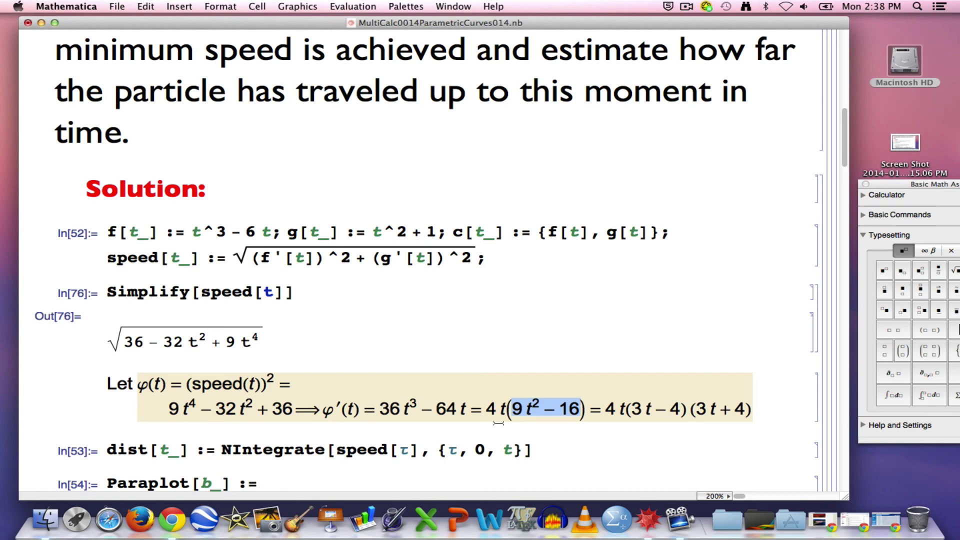
left_click_drag(500, 410, 507, 413)
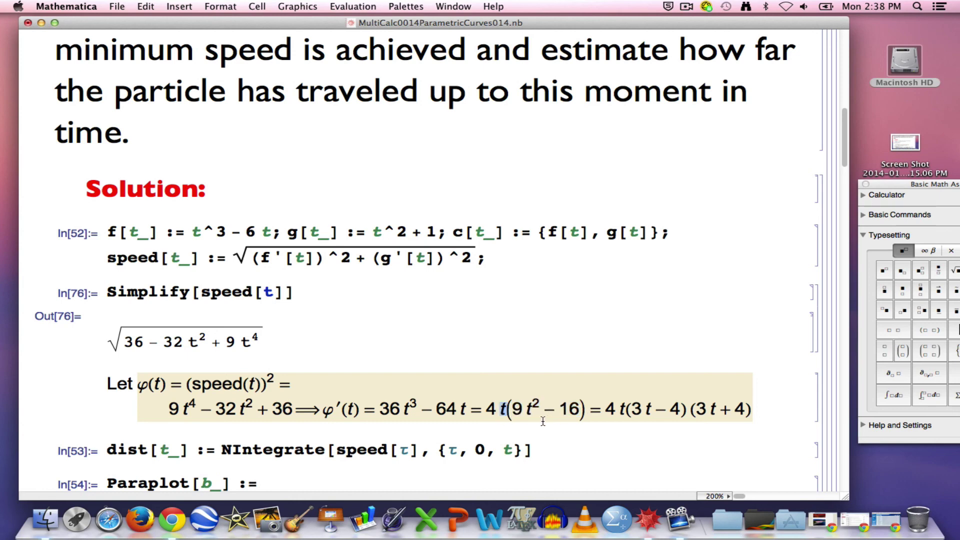
left_click(760, 410)
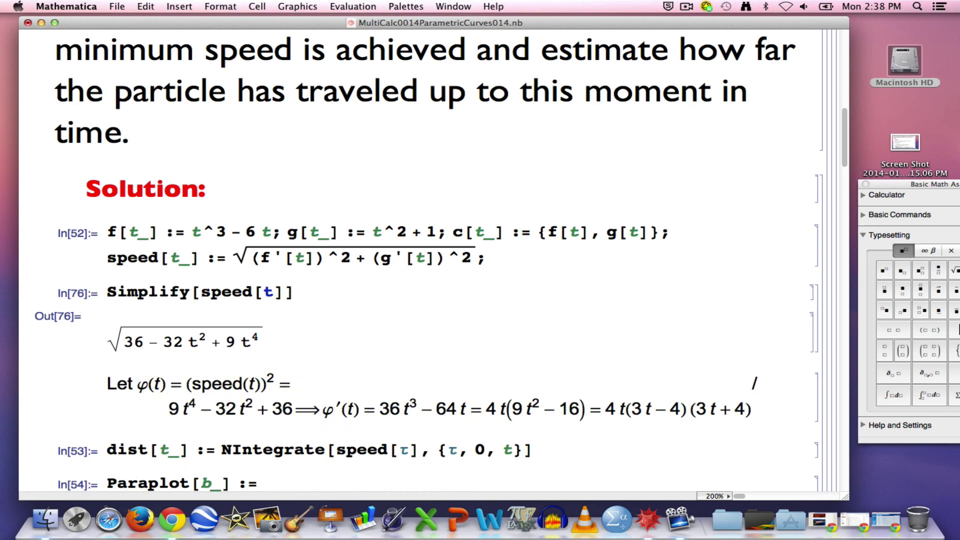
type(". ")
type("For")
key("ctrl+9")
type("t")
type(">=")
type("0")
key("ctrl+0")
type(", ")
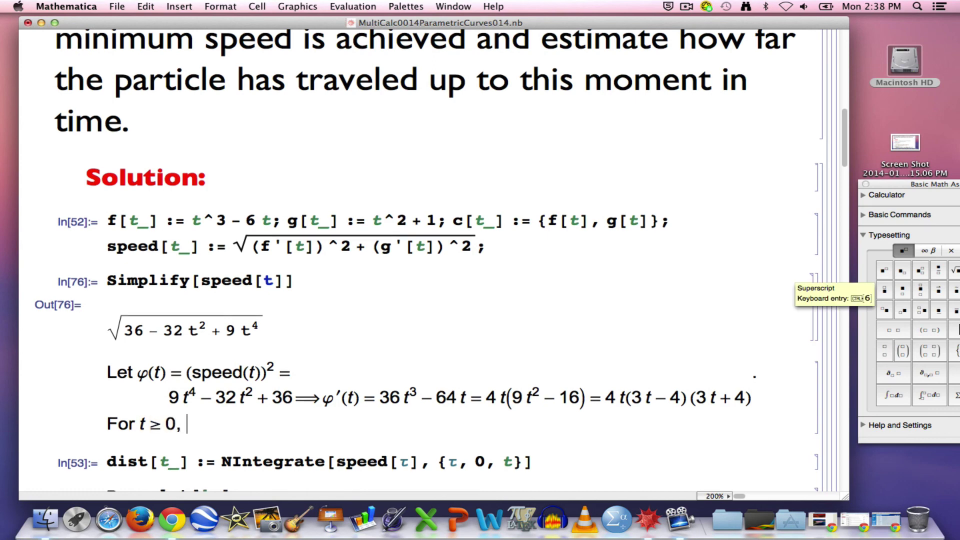
type("the critical points")
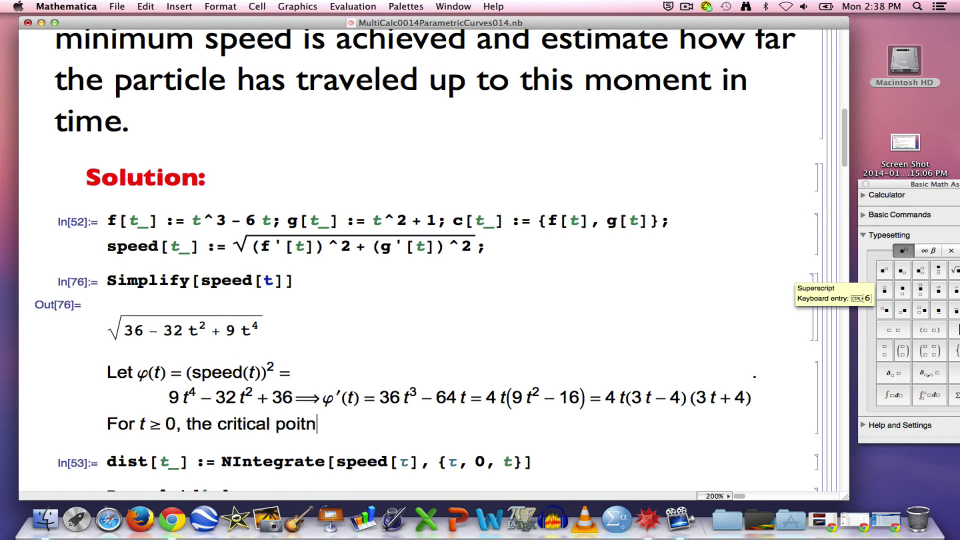
key("BackSpace")
key("BackSpace")
key("BackSpace")
type("nts are")
Finish the sentence with 't = 0, 4/3.' and start a new math cell below.
key("ctrl+9")
type("t = 0, 4")
key("ctrl+slash")
type("23")
key("BackSpace")
key("BackSpace")
type("3")
key("Right")
key("Right")
type(".")
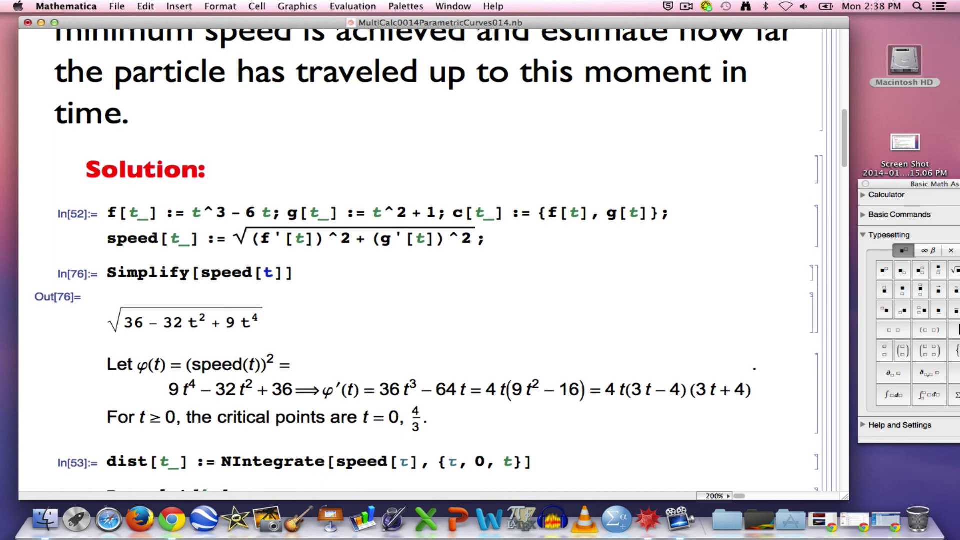
key("Down")
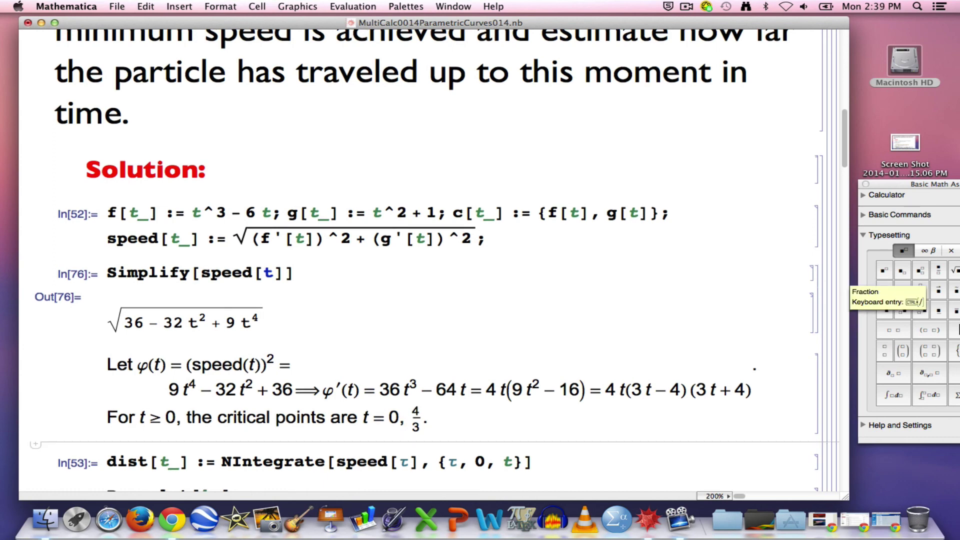
left_click(903, 271)
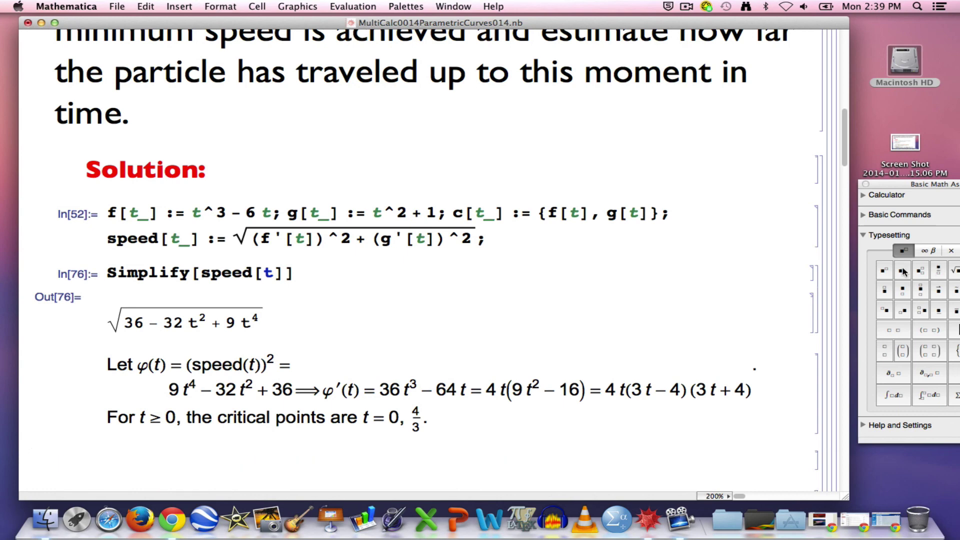
left_click(889, 272)
Write the text line 'φ(0) = 36 and φ(4/3)'.
type("φ(0) =")
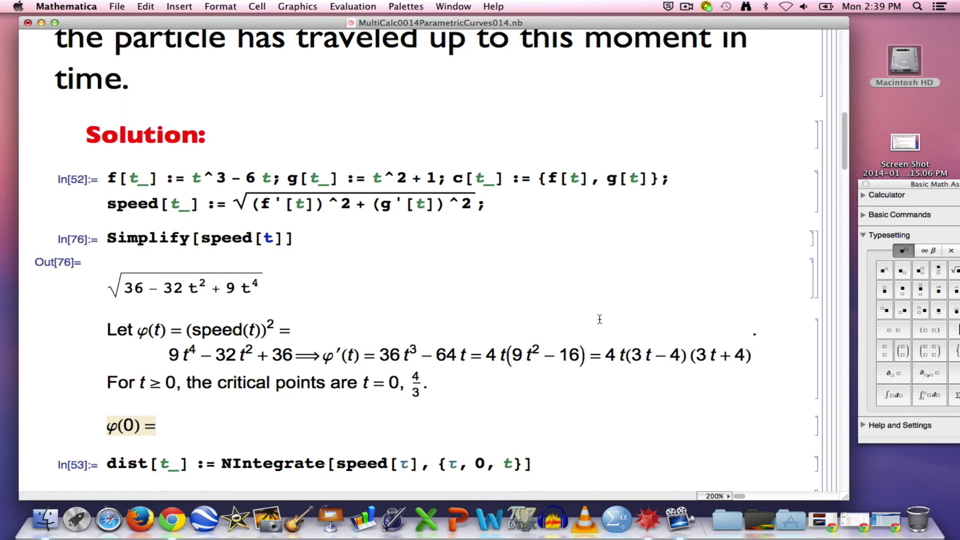
left_click_drag(169, 353, 293, 354)
left_click(169, 423)
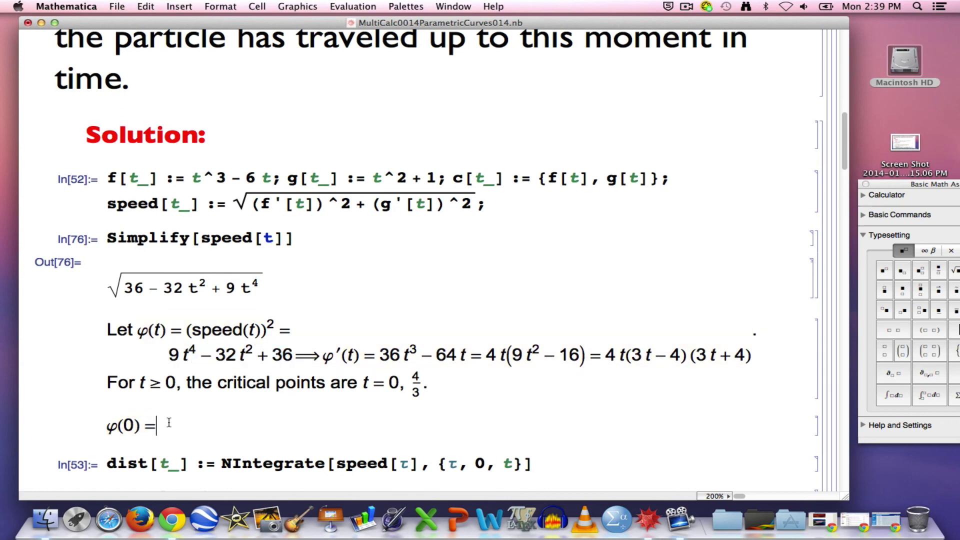
type("36")
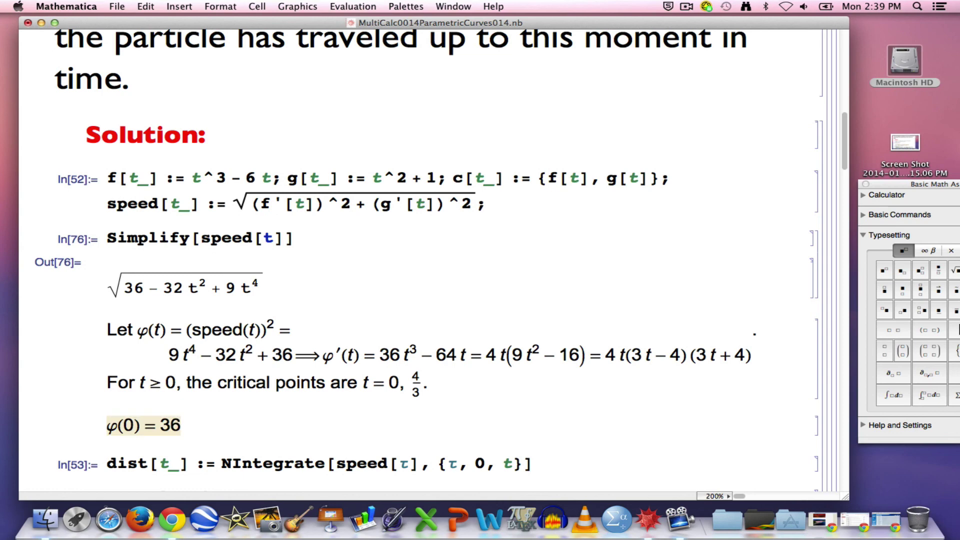
type(" and")
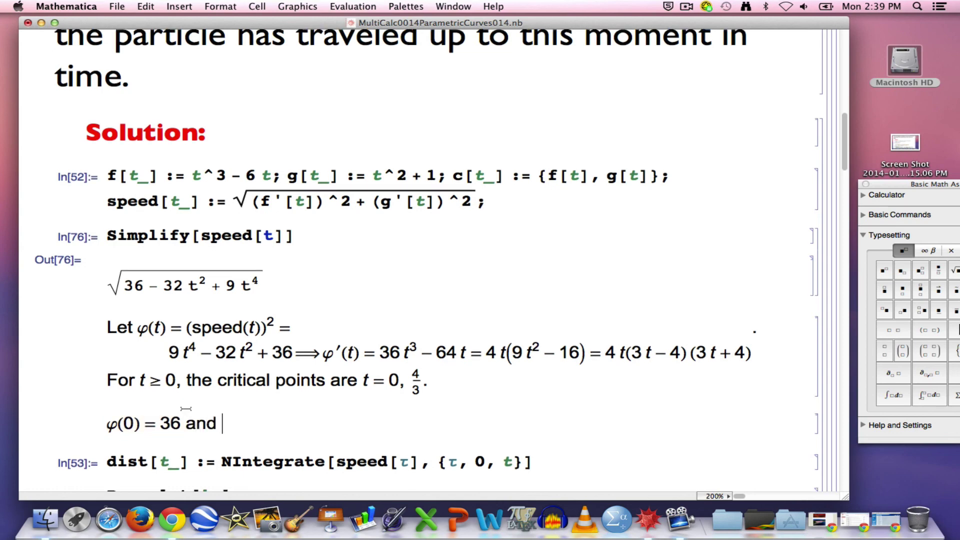
left_click(891, 270)
key("ctrl+z")
type("φ(")
left_click(937, 270)
type("4/3)")
key("Tab")
type("3")
key("Right")
type(")")
Evaluate 9*(4/3)^4 − 32*(4/3)^2 + 36 in a new input cell.
key("Down")
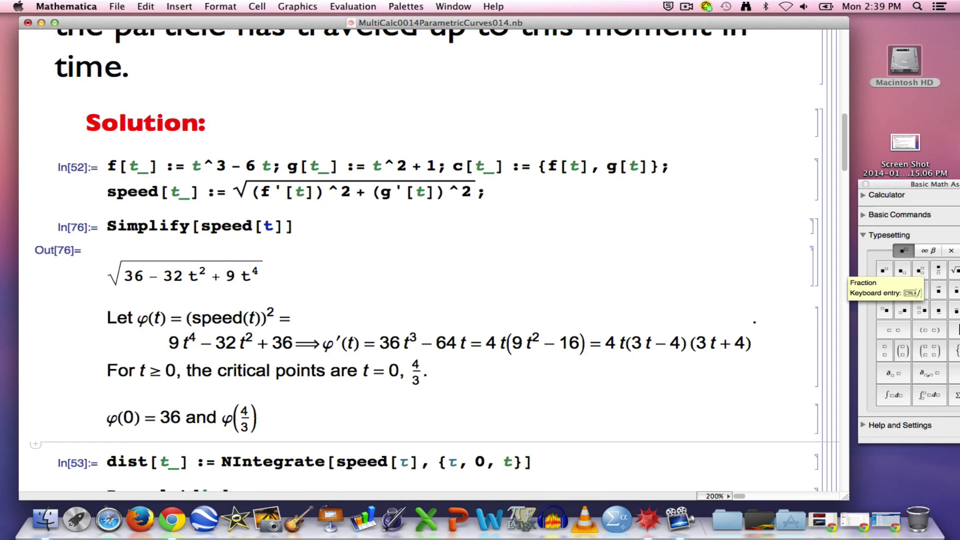
type("9 * (4 / 3) ")
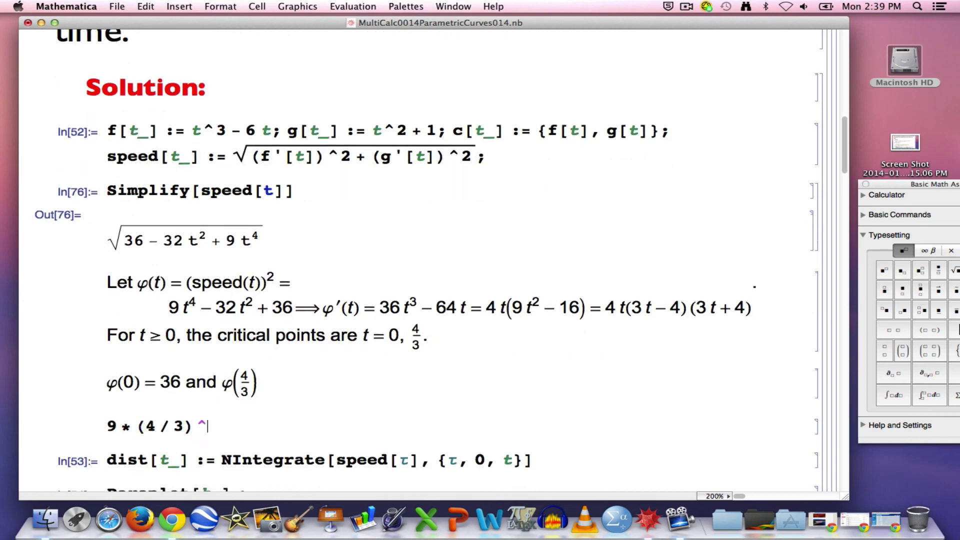
type("^ 4 - 32")
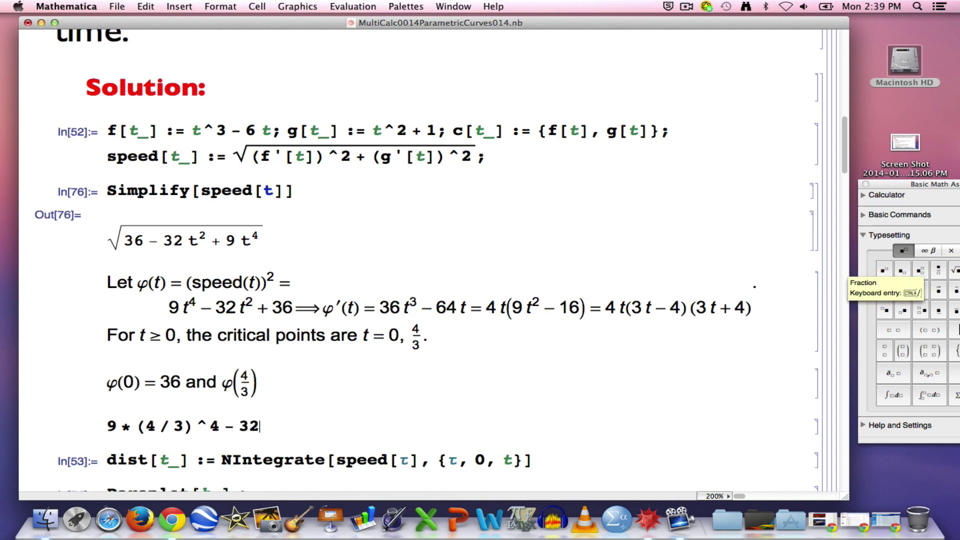
type(" * (4 / 3) ^ 2 ")
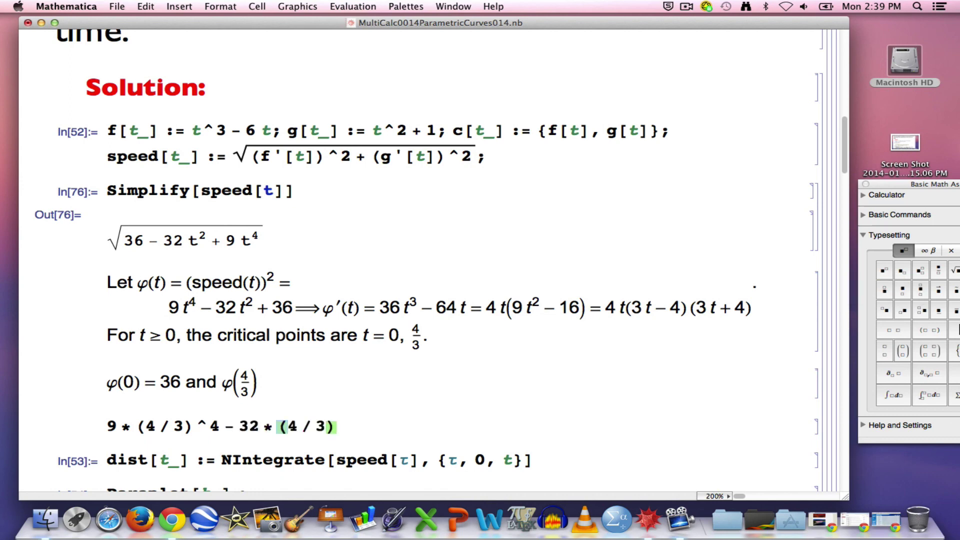
type("+ 36")
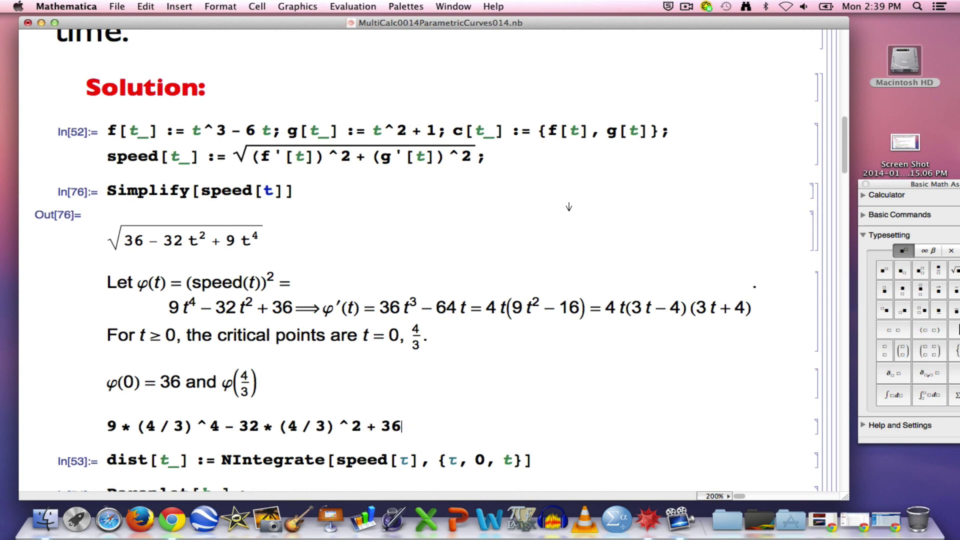
scroll(567, 224, "down", 3)
key("shift+Return")
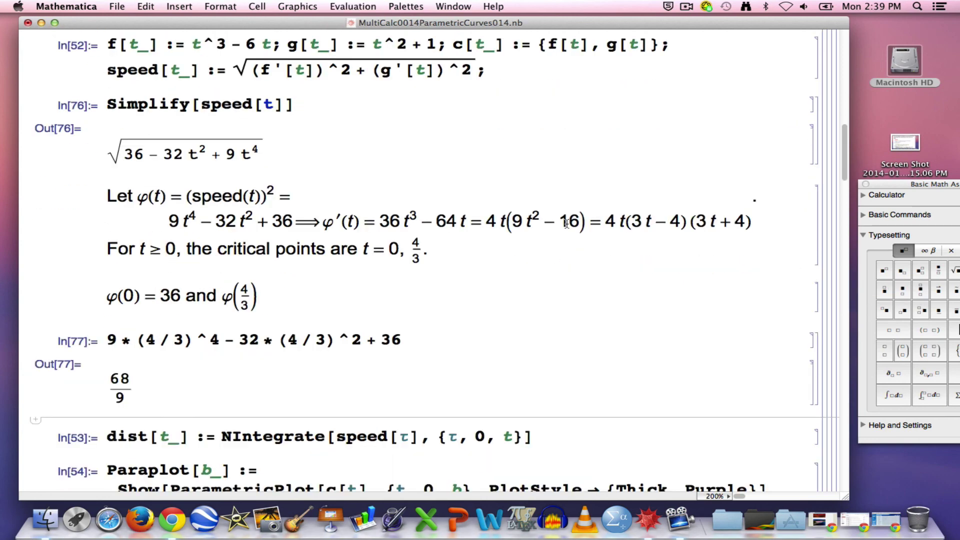
Complete the line with '= 68/9' as a fraction and a closing period.
left_click(272, 294)
type("=")
left_click(939, 273)
type("68/")
key("Tab")
type("9")
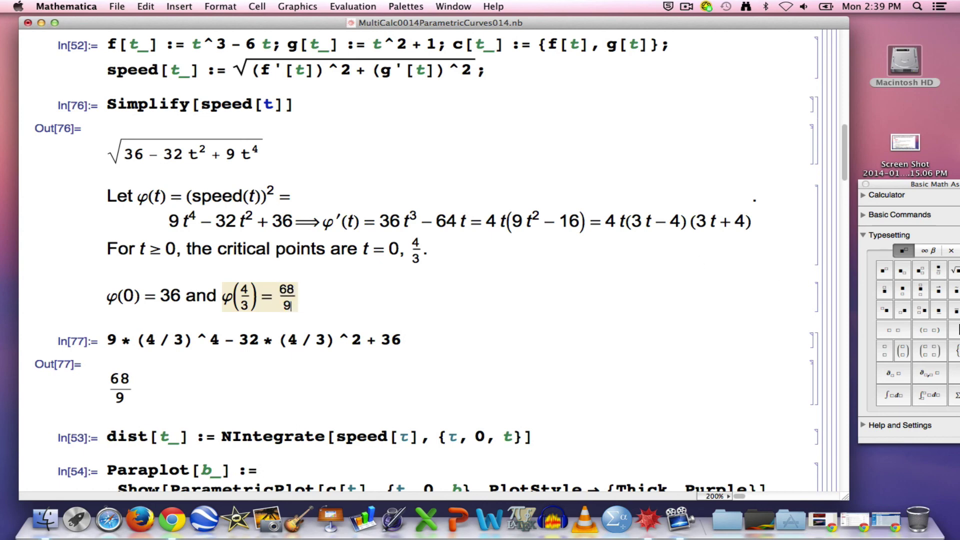
key("ctrl+space")
key("Right")
key("Right")
type(".")
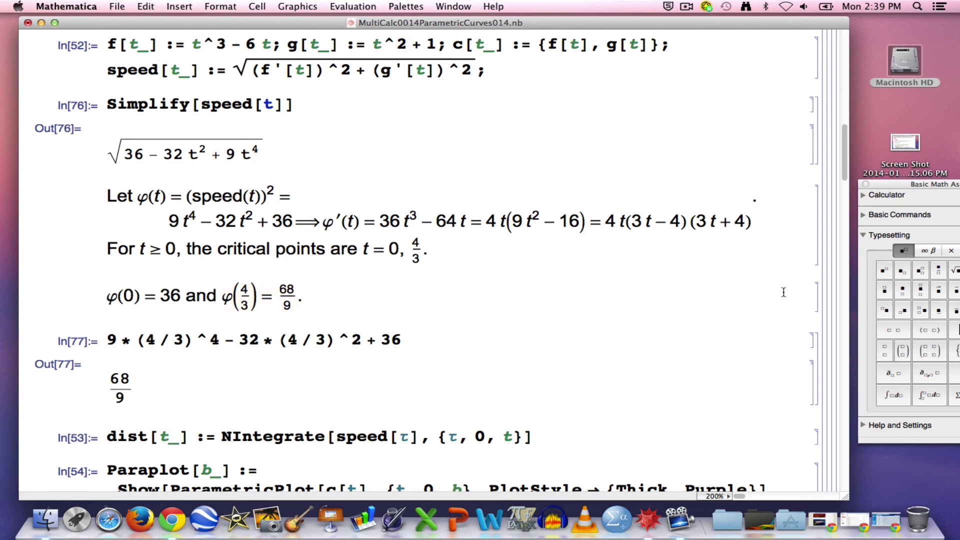
Highlight 36, 68/9, the φ′(t) line and 4/3 to review the result.
left_click_drag(160, 298, 185, 299)
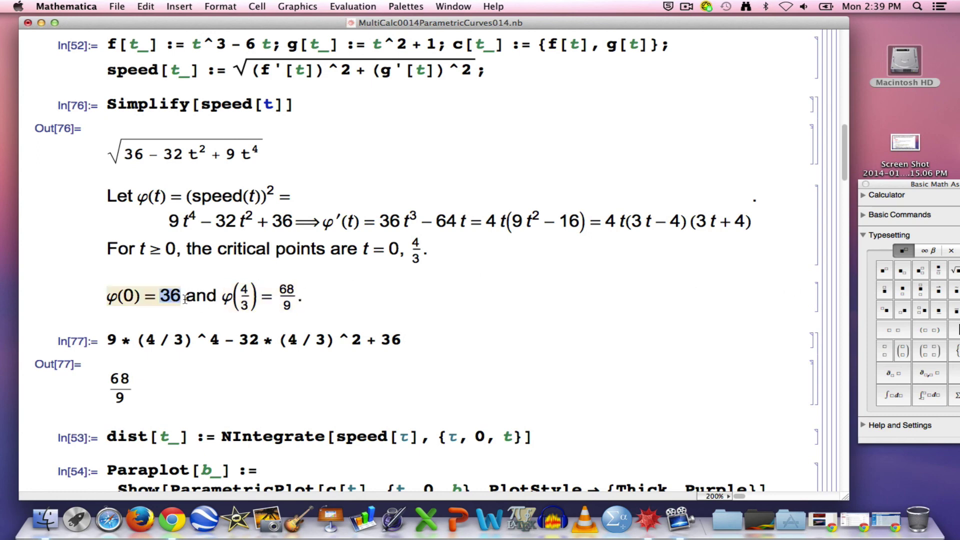
left_click_drag(280, 290, 296, 305)
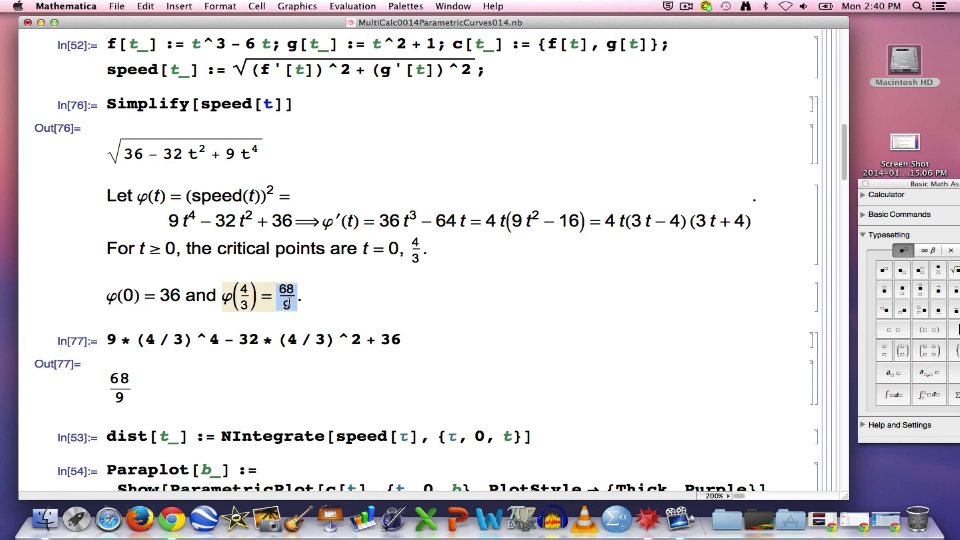
left_click(335, 298)
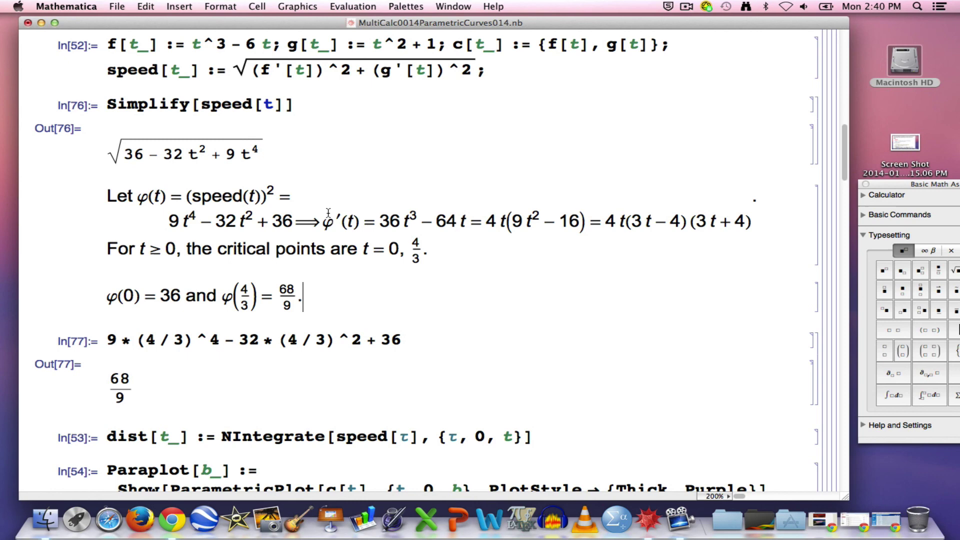
left_click_drag(324, 222, 483, 221)
left_click_drag(548, 219, 768, 221)
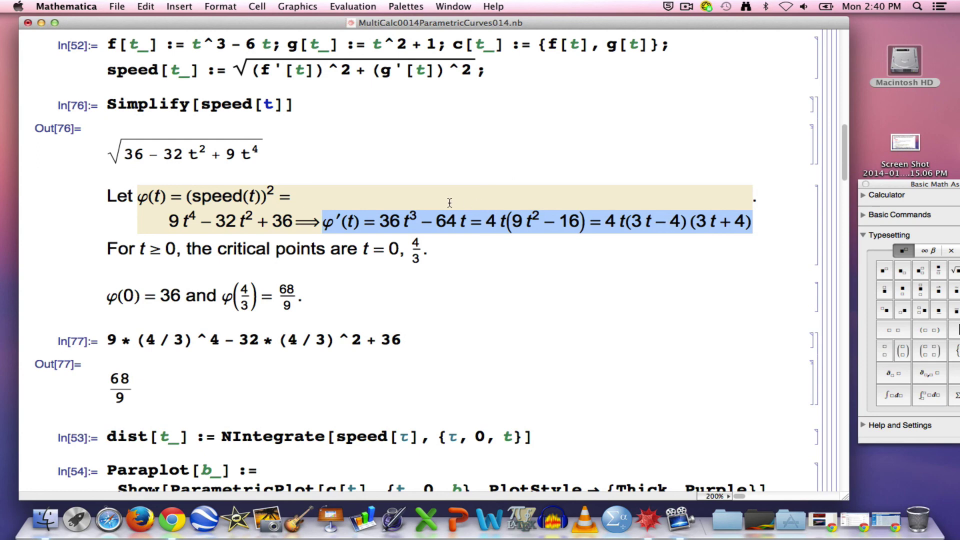
double_click(245, 299)
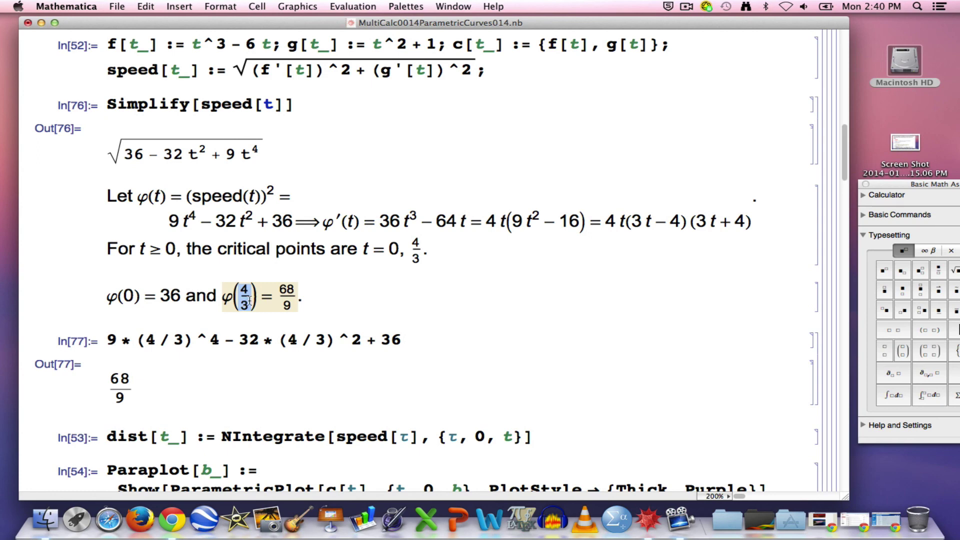
double_click(287, 301)
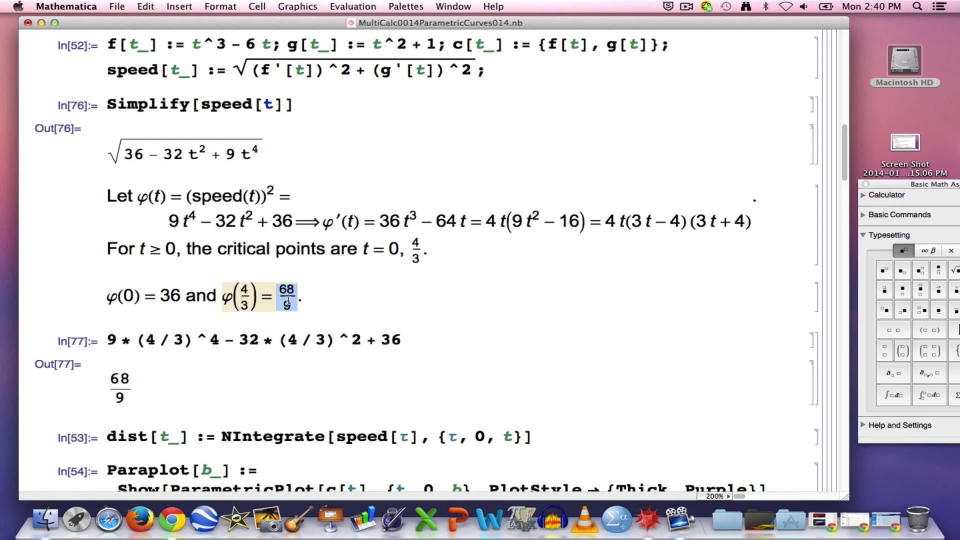
double_click(244, 300)
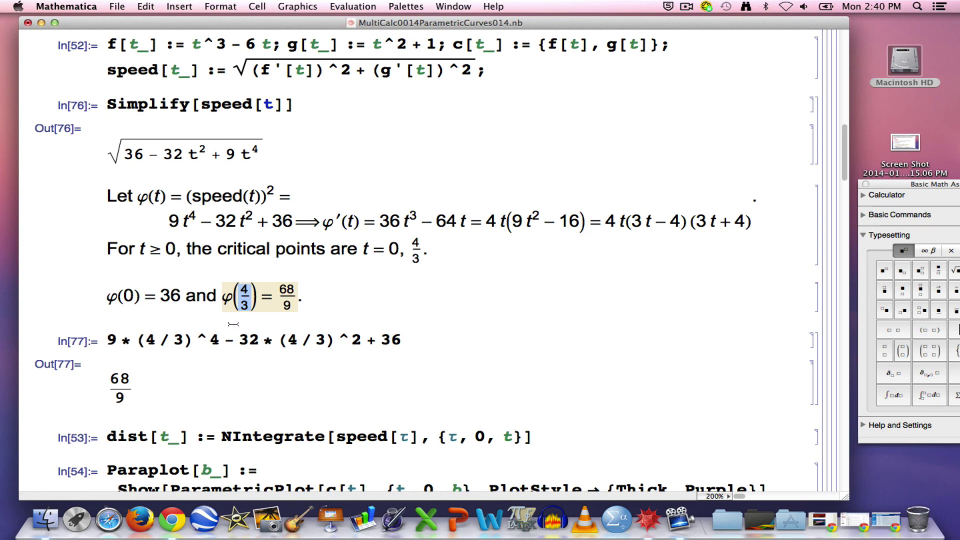
double_click(283, 300)
left_click(279, 316)
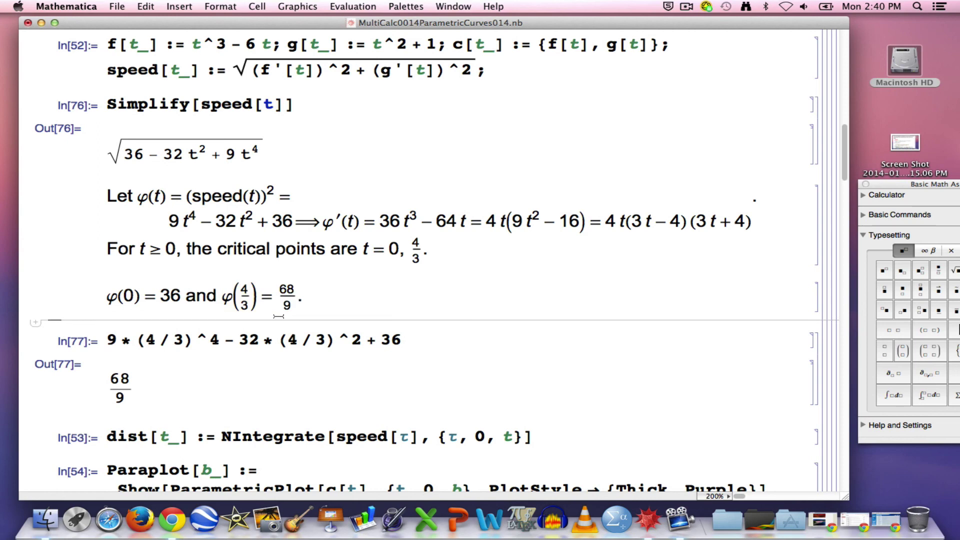
Start a text cell reading 'Exact min speed = √68/3 =' with a typeset fraction and radical.
key("super+7")
type("Exa")
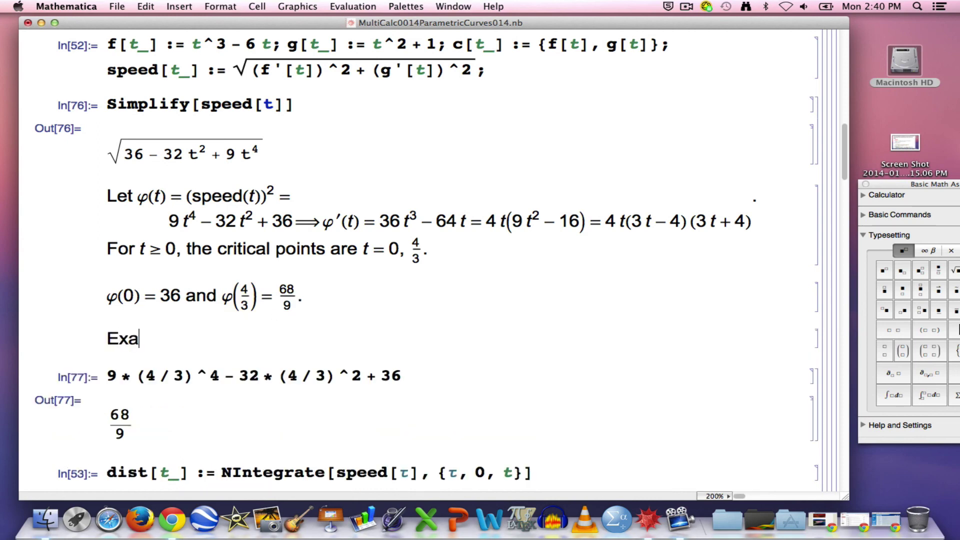
type("ct min speed =")
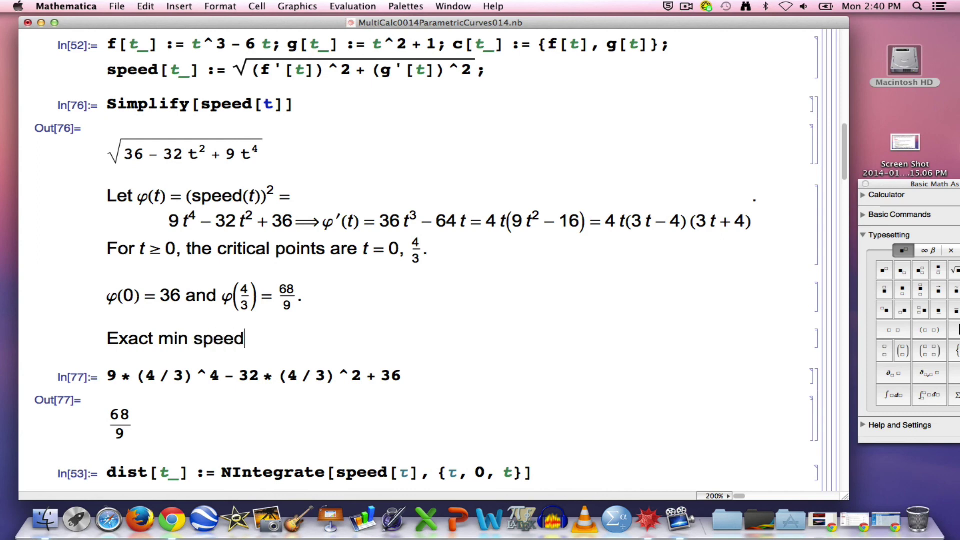
left_click(933, 272)
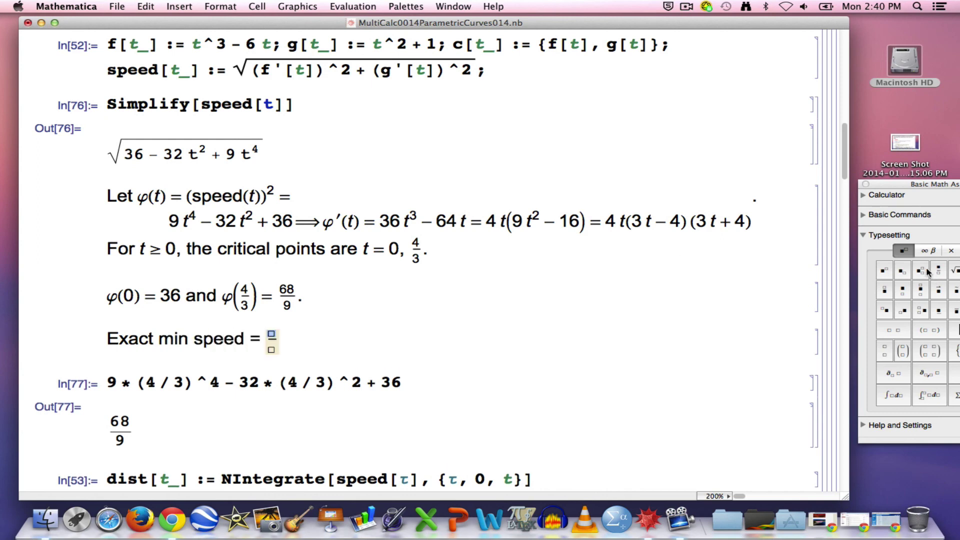
left_click(955, 273)
type("68")
key("Tab")
type("3")
key("Right")
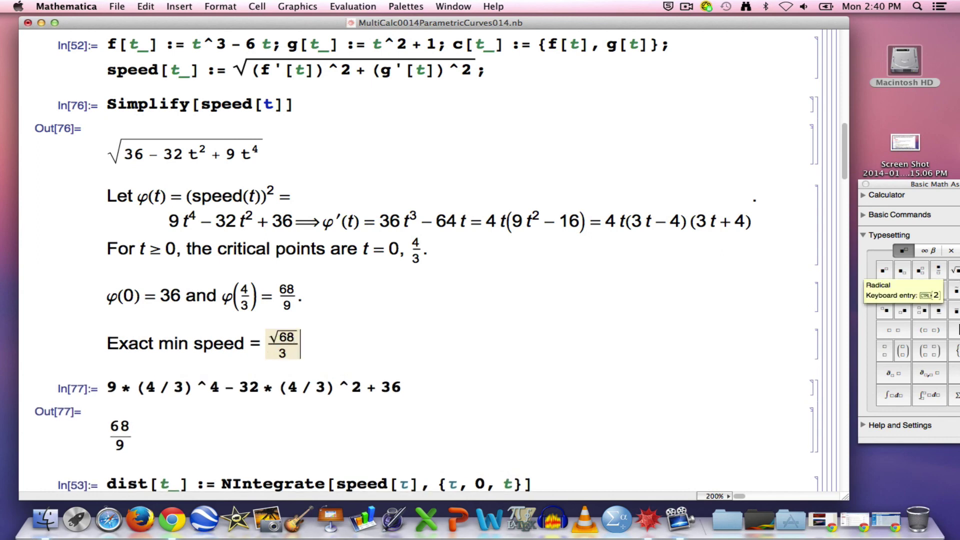
type("=")
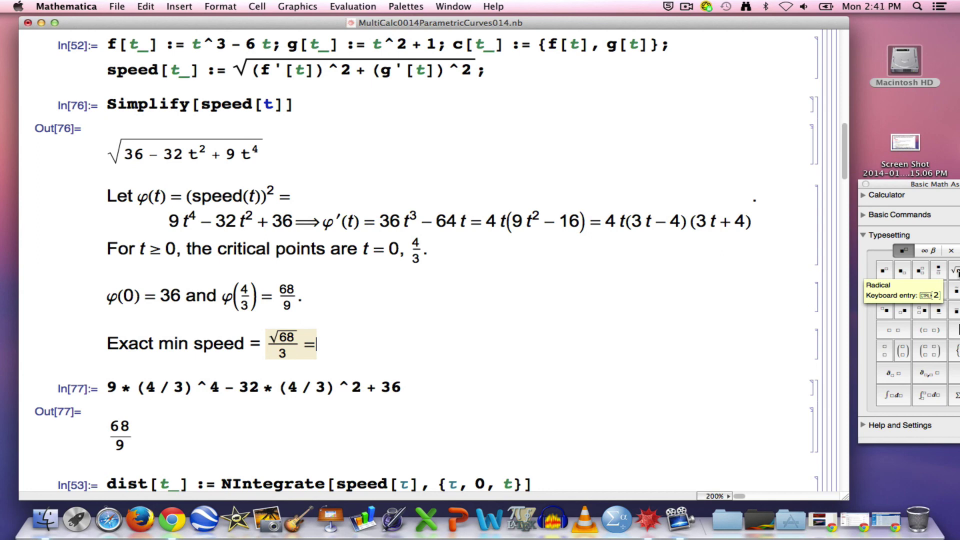
Append the simplified fraction 2√17/3 after the equals sign.
left_click(939, 270)
type("2")
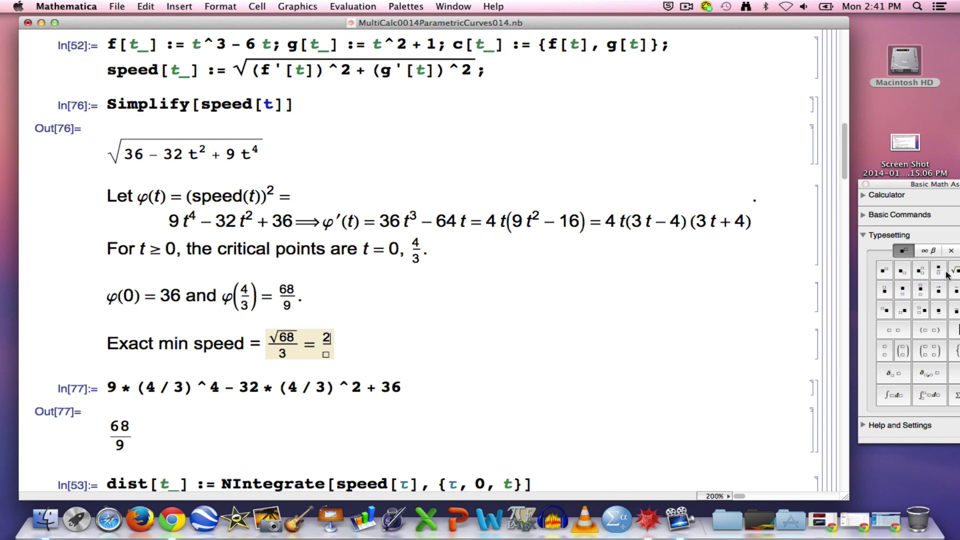
left_click(955, 270)
type("17")
key("Tab")
type("3")
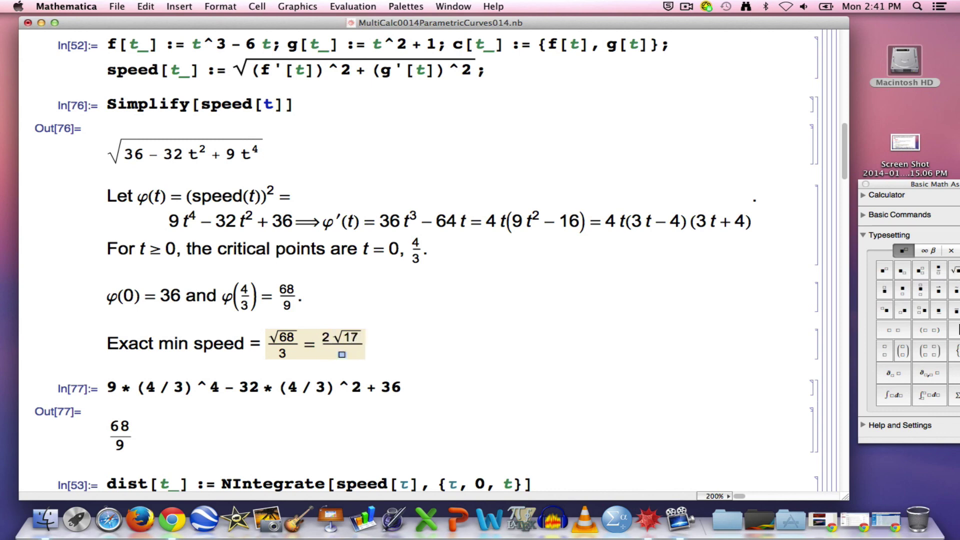
key("Right")
key("Right")
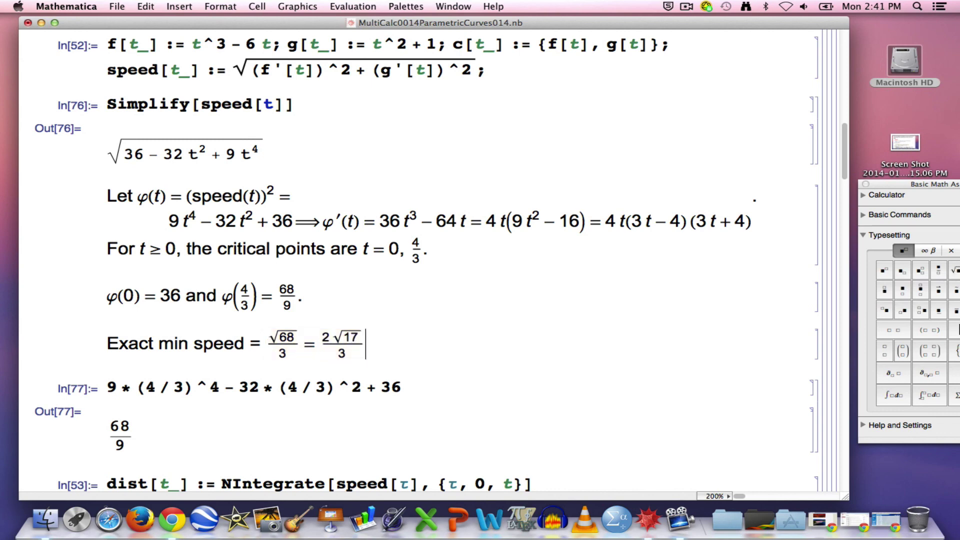
Finish the line with 'and exact moment in time for the min speed = 4/3'.
type("and exact moment o")
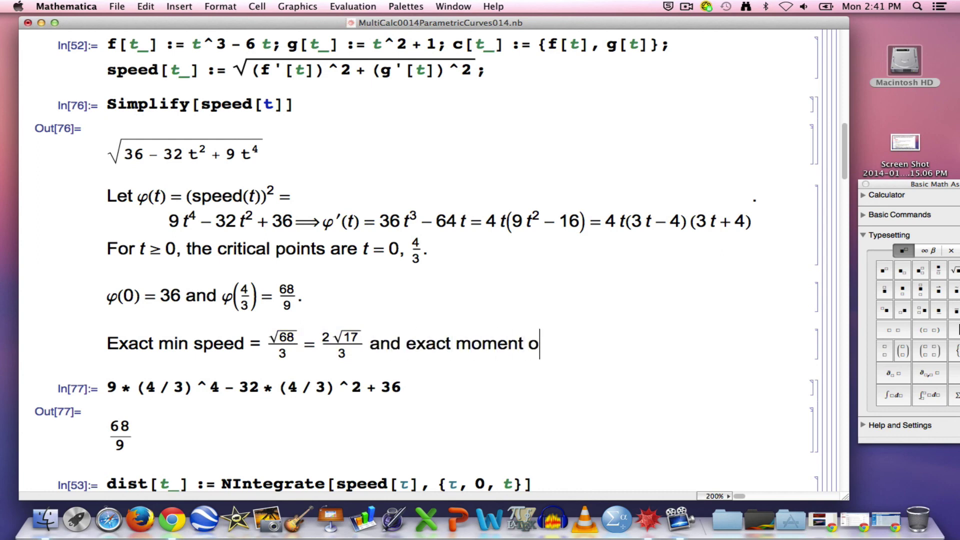
key("BackSpace")
type("in time for the mi")
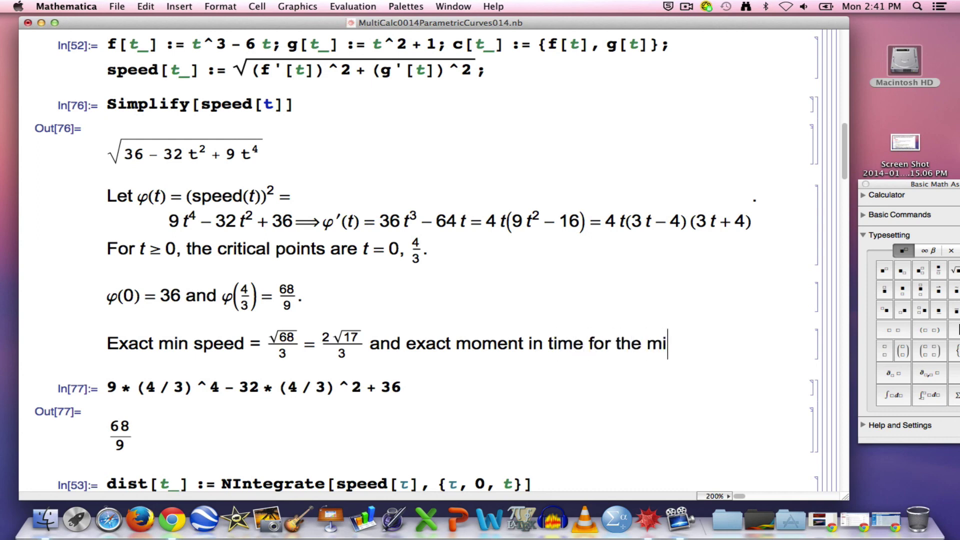
type("n speed =")
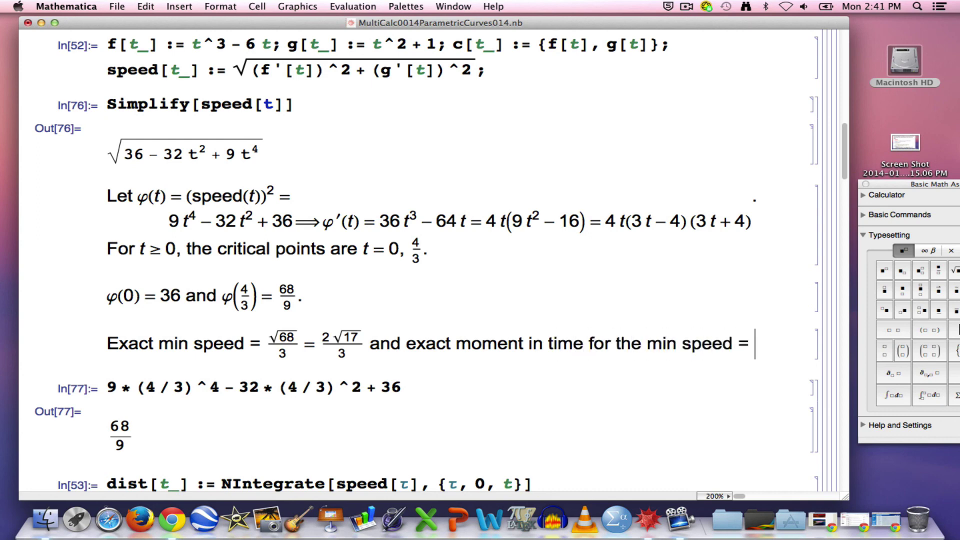
left_click(939, 270)
type("4")
key("Tab")
type("3")
key("Right")
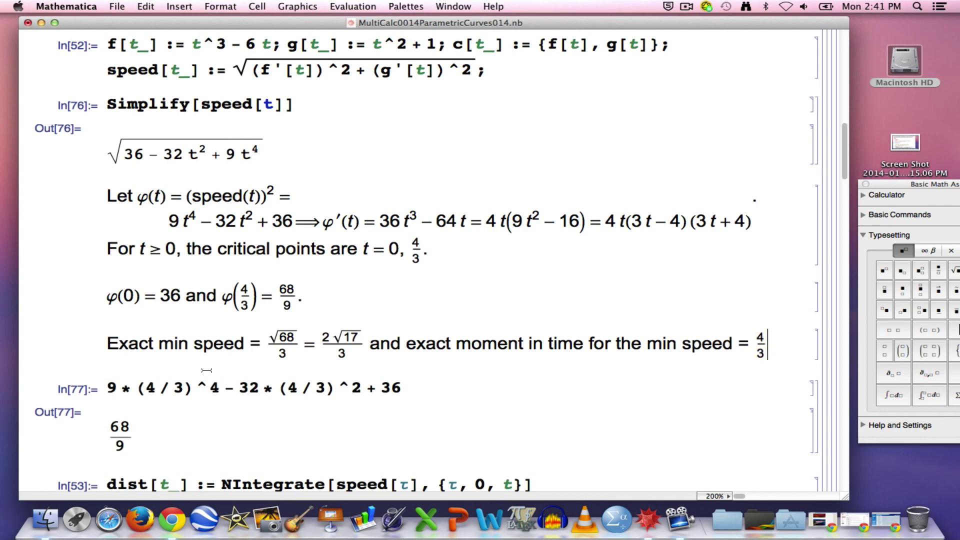
scroll(207, 370, "down", 5)
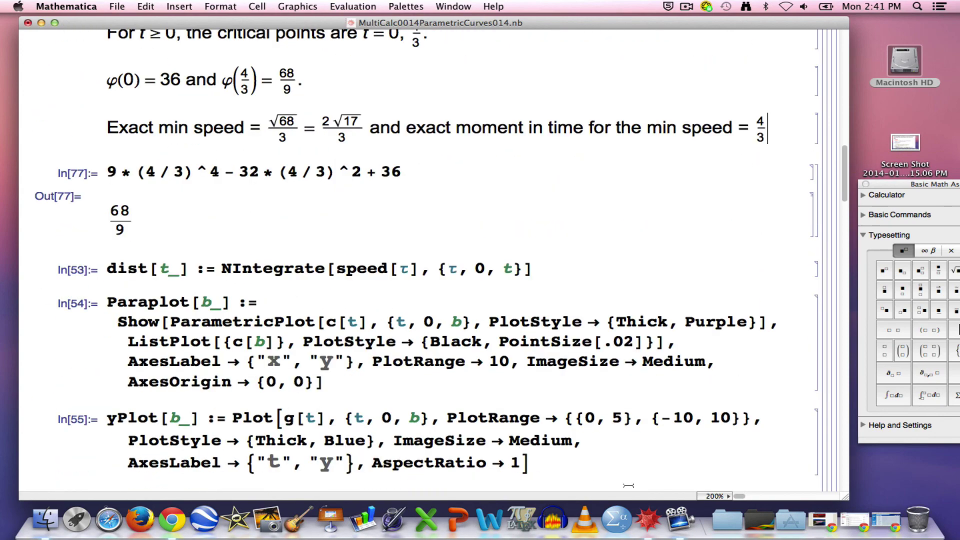
Set the magnification to 100% and re-evaluate the Manipulate cell.
left_click(714, 497)
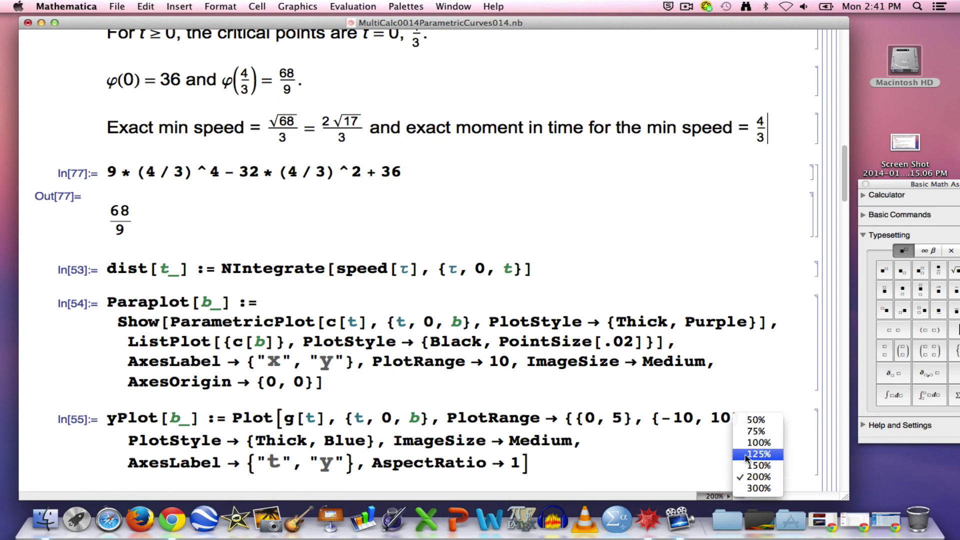
left_click(750, 443)
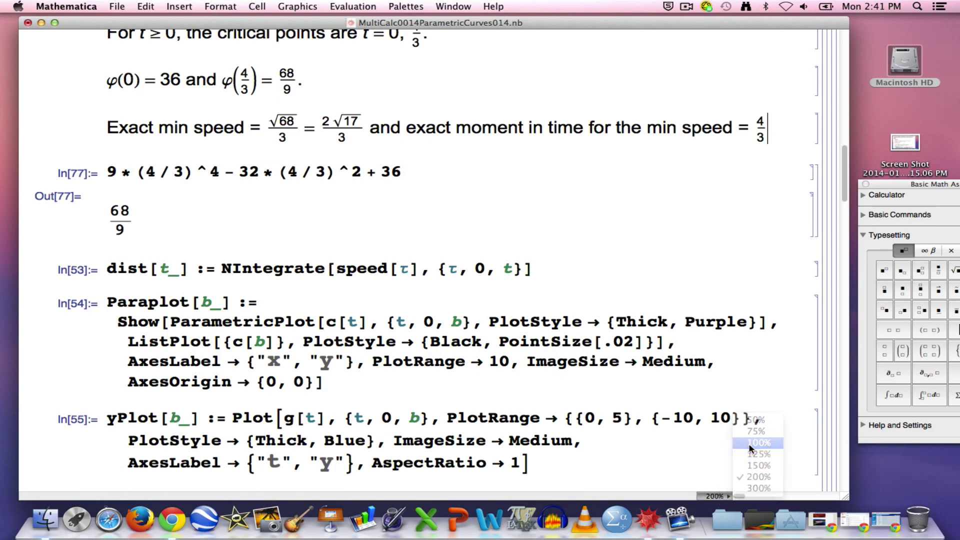
left_click(627, 271)
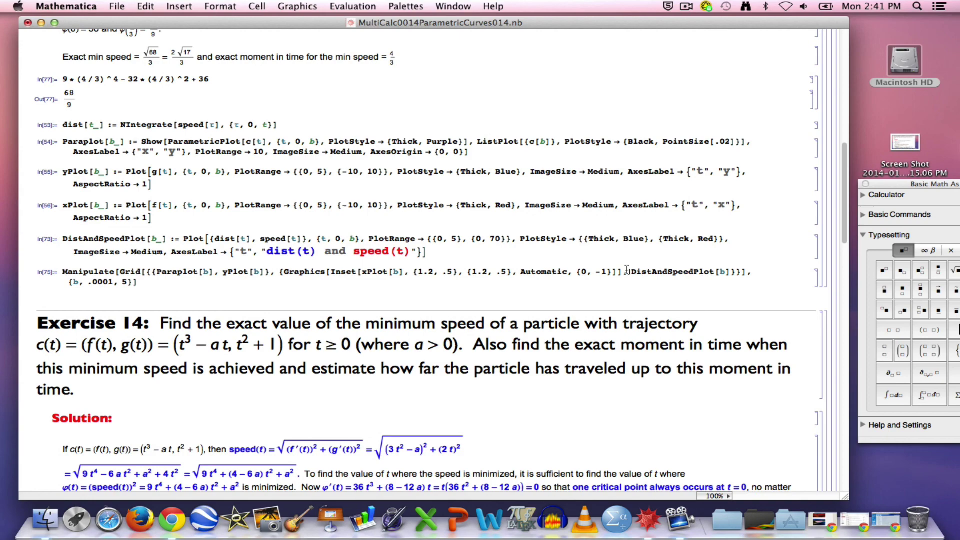
key("shift+Return")
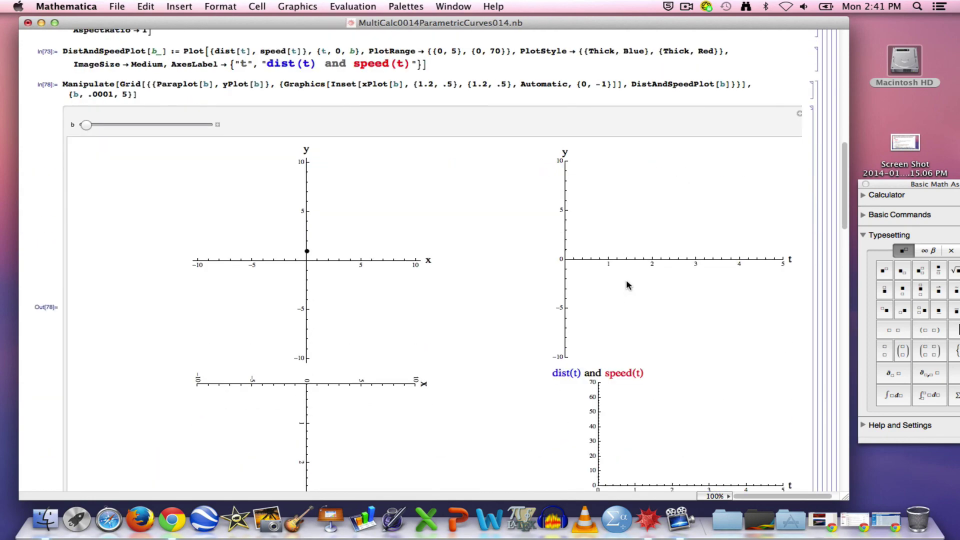
Raise b until all four plots show curves, then scroll back up to Example 14.
scroll(626, 280, "up", 1)
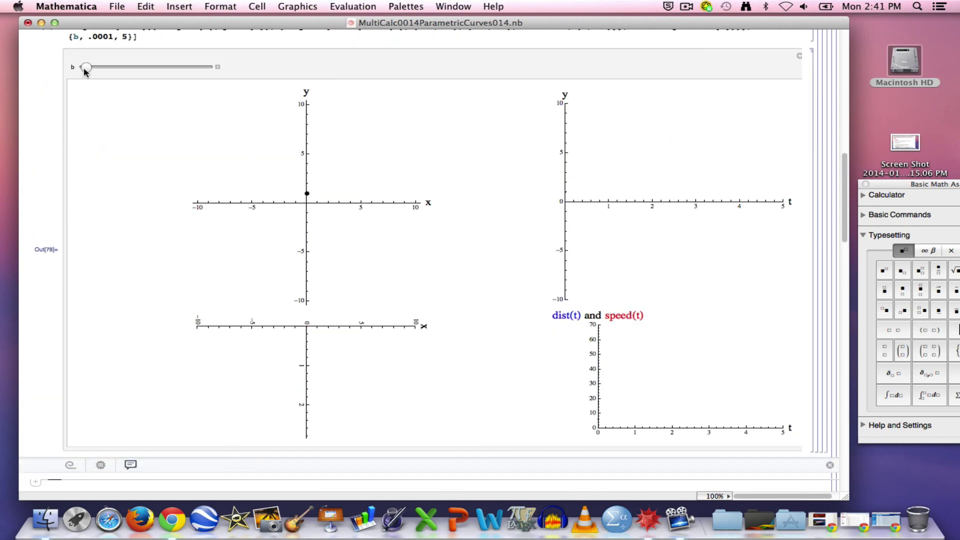
left_click_drag(148, 69, 165, 67)
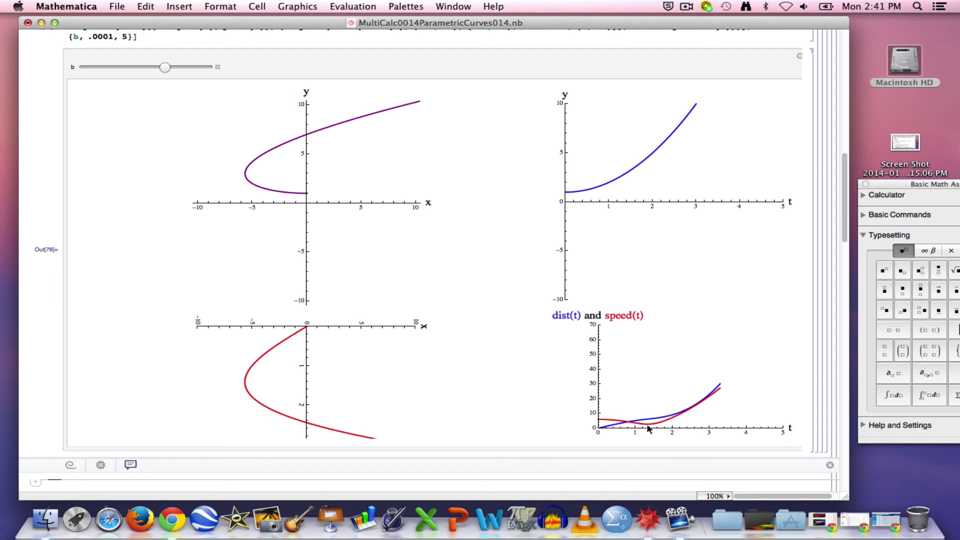
scroll(646, 418, "up", 15)
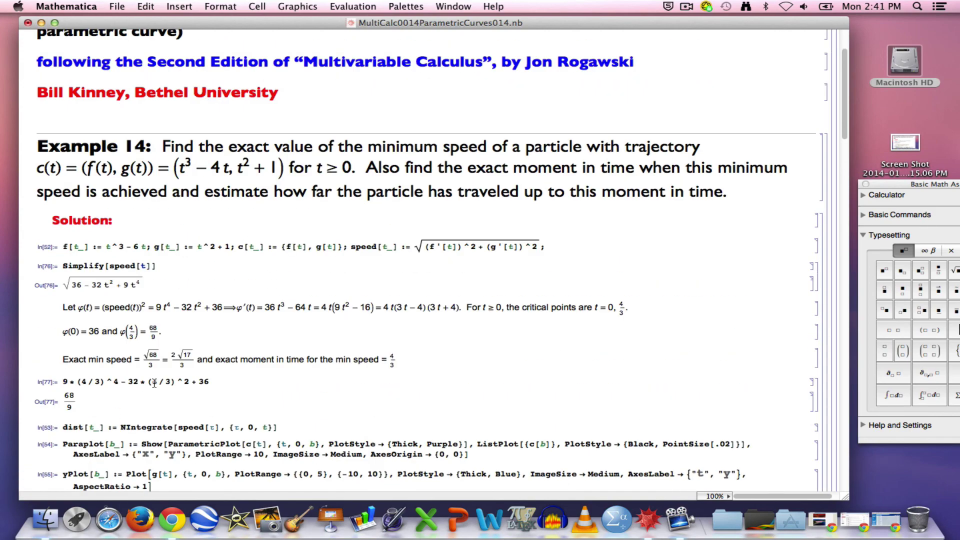
left_click_drag(174, 356, 175, 369)
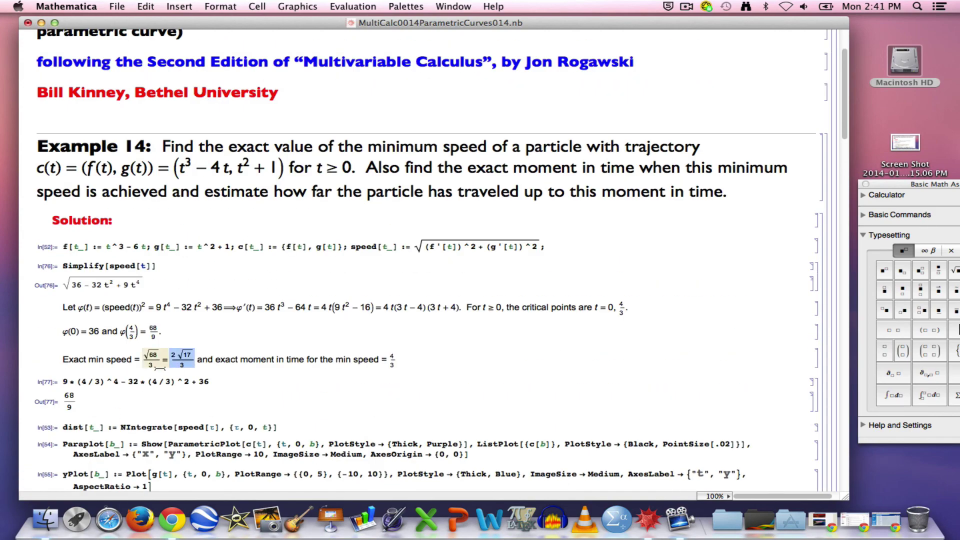
left_click(150, 355)
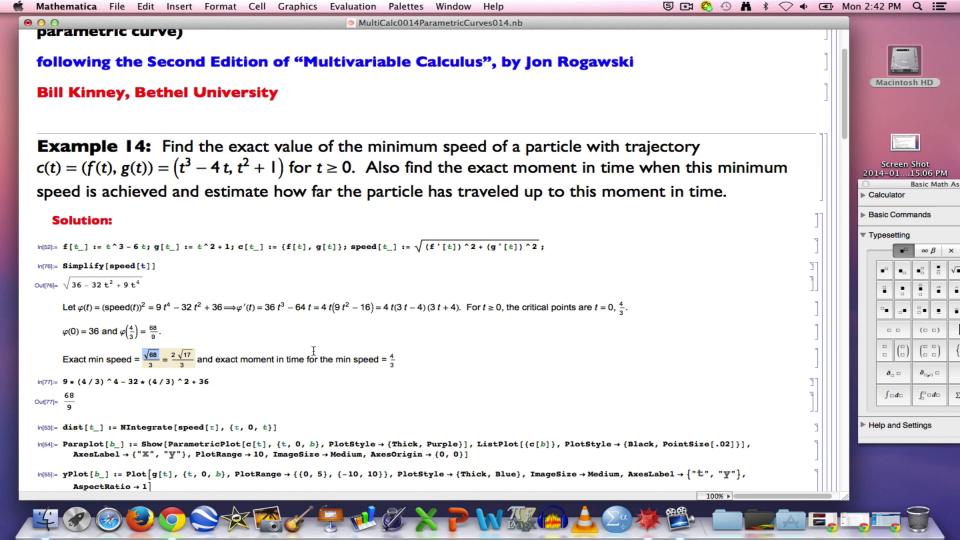
scroll(314, 351, "down", 10)
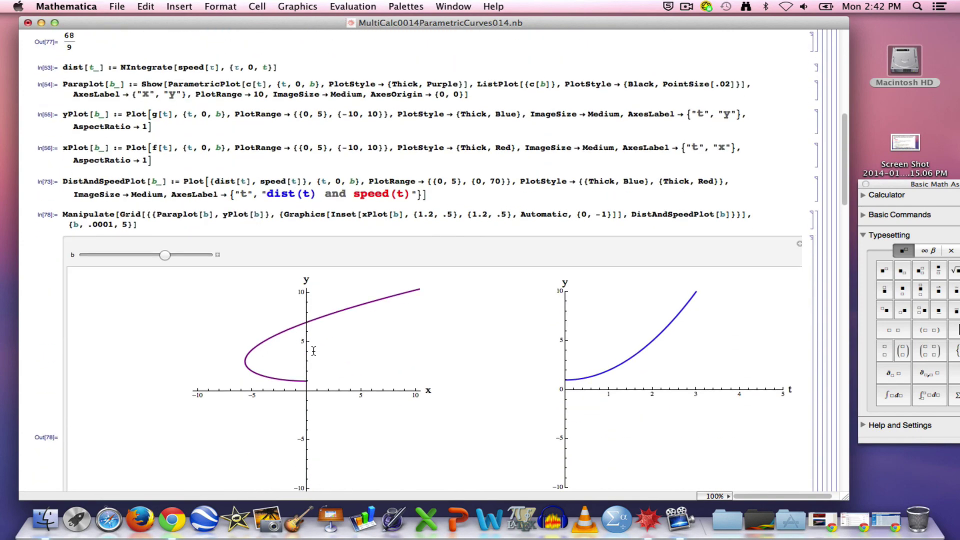
scroll(586, 460, "down", 6)
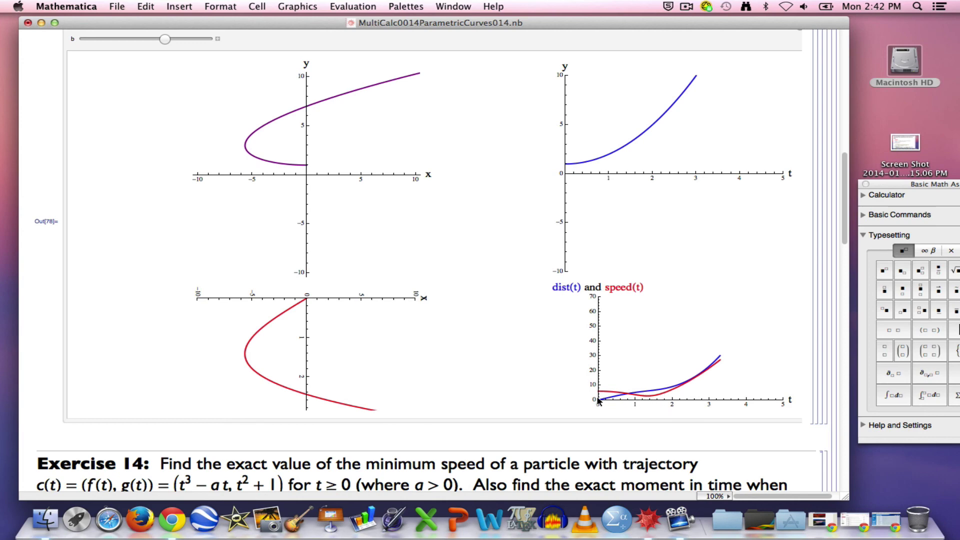
scroll(553, 344, "up", 7)
scroll(553, 344, "up", 2)
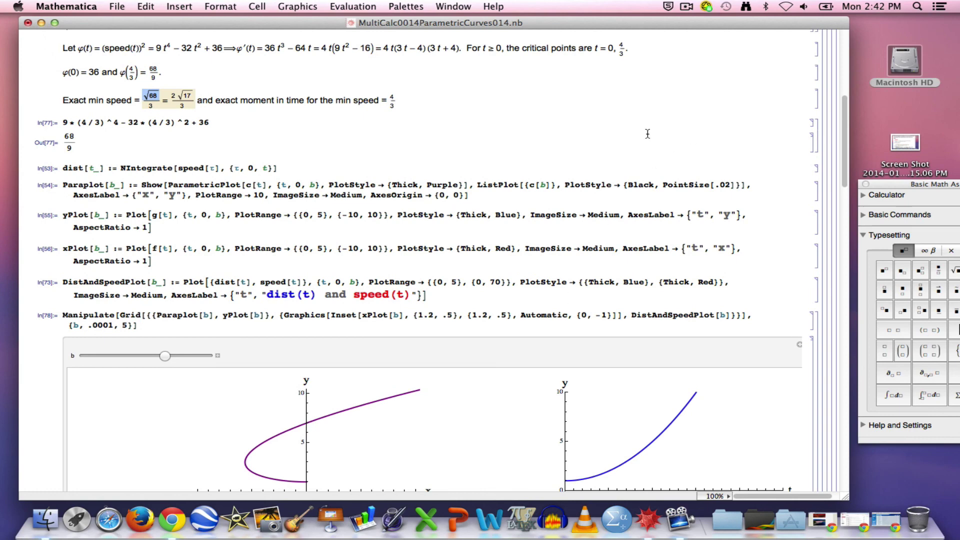
Re-evaluate dist, compute dist[4/3] = 6.181, and zoom the notebook to 200%.
left_click(416, 170)
key("shift+Return")
type("dist[4/3]")
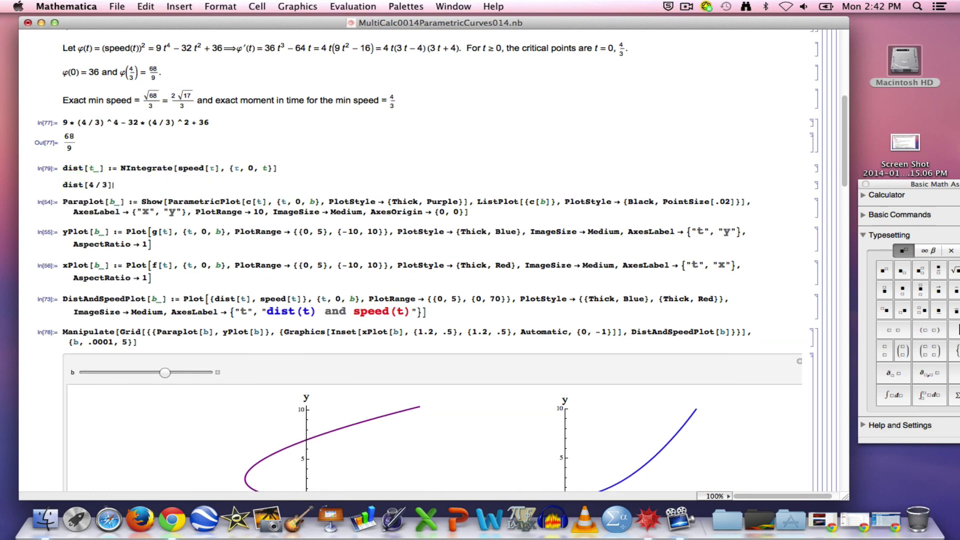
key("shift+Return")
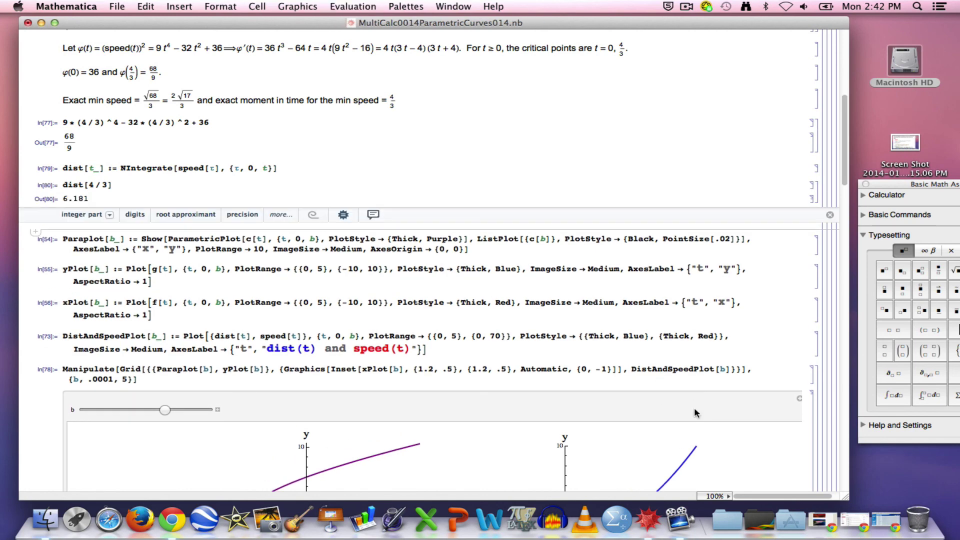
left_click(728, 496)
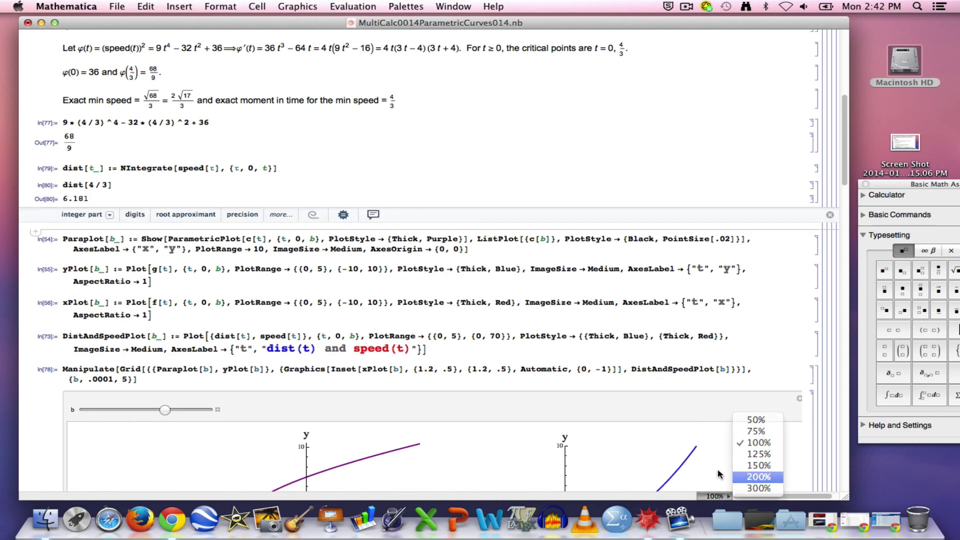
left_click(756, 483)
Highlight the 6.181 result, then scroll past the Manipulate plots to the Exercise 14 statement.
scroll(125, 390, "down", 3)
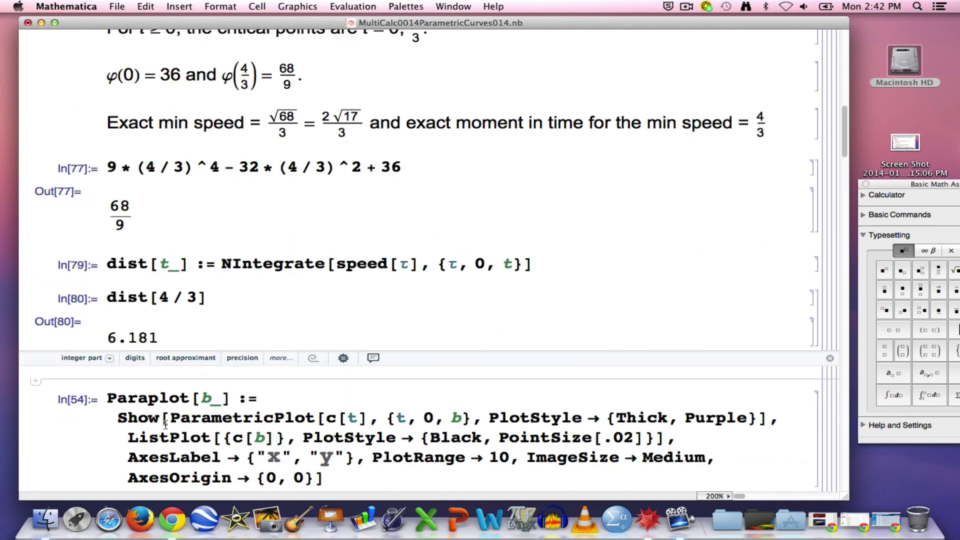
left_click_drag(105, 338, 184, 338)
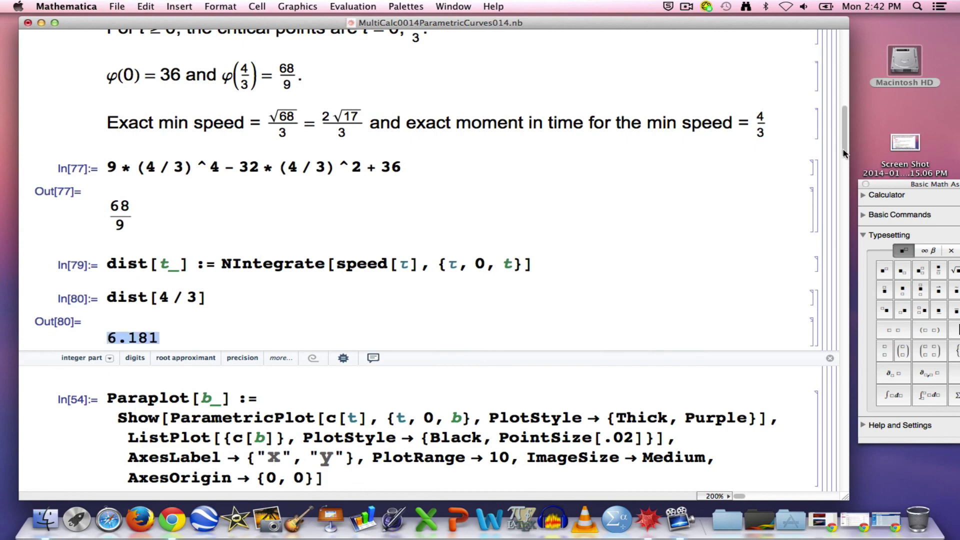
left_click_drag(844, 153, 843, 219)
scroll(842, 218, "down", 3)
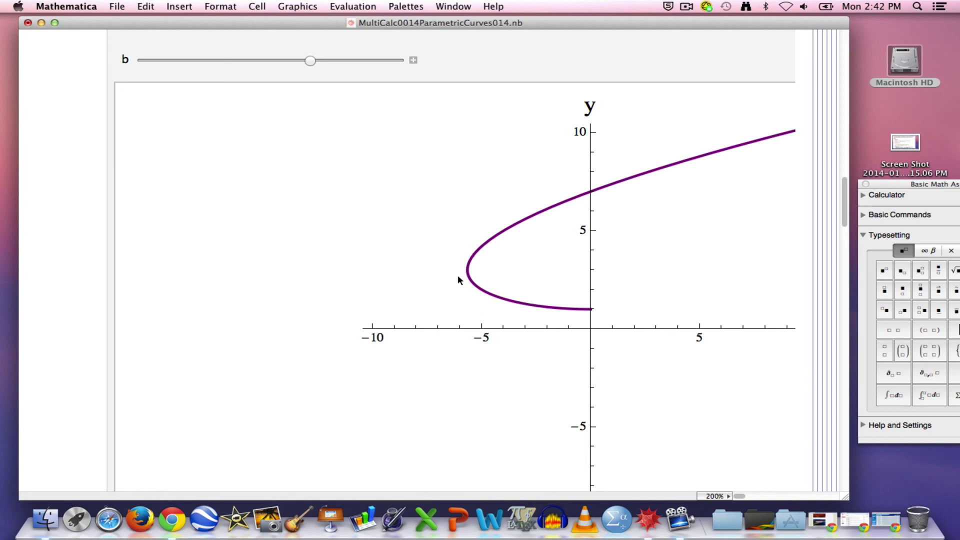
scroll(468, 303, "down", 15)
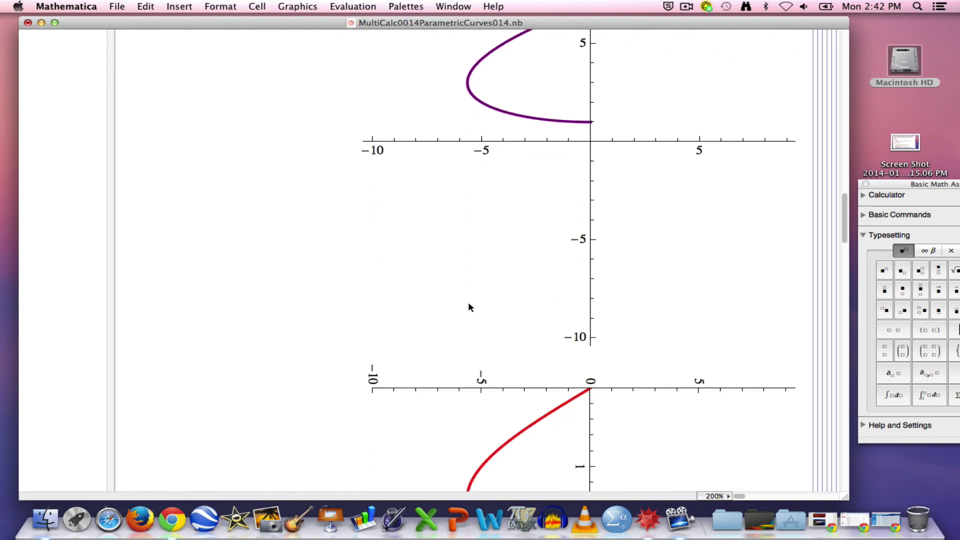
scroll(469, 307, "down", 5)
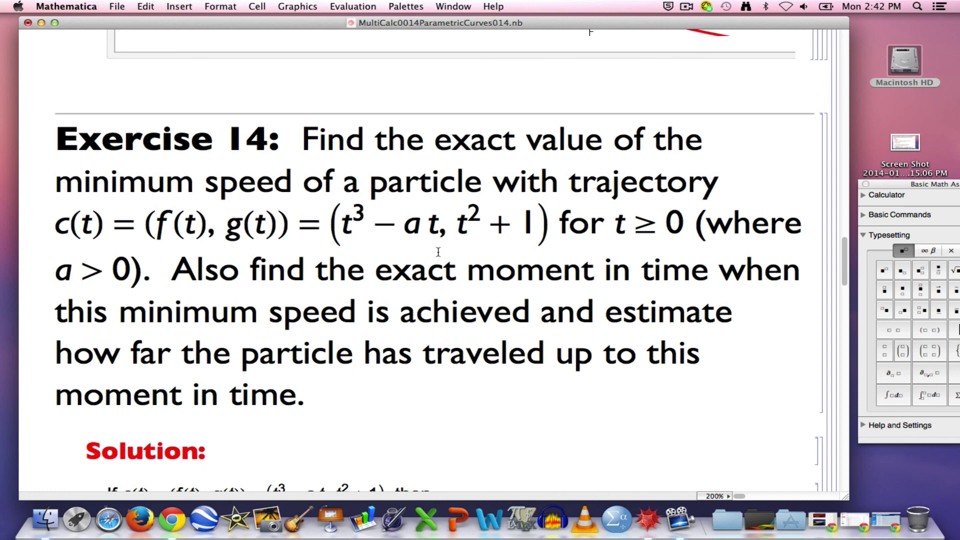
Highlight the parameter a in c(t) = (t³ − at, t² + 1) and set magnification to 150%.
double_click(410, 223)
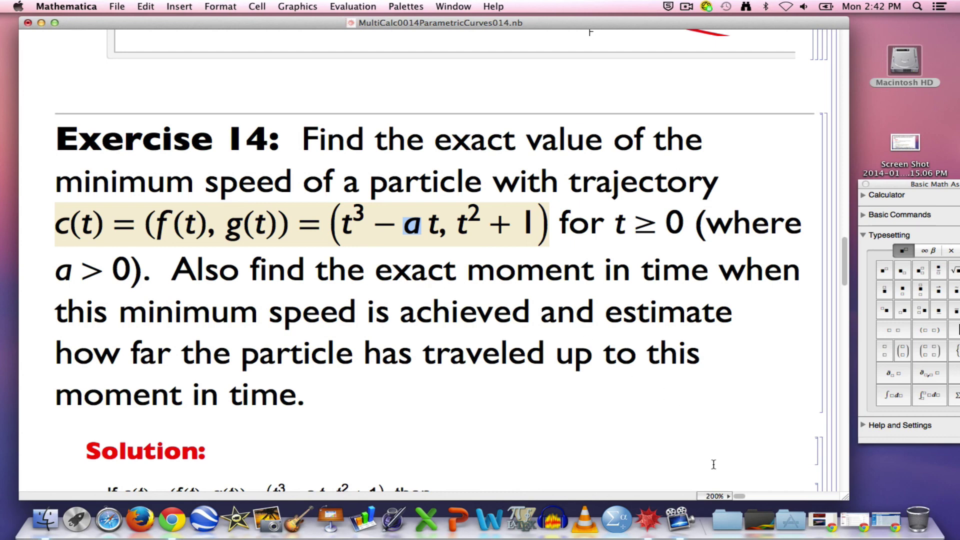
left_click(724, 495)
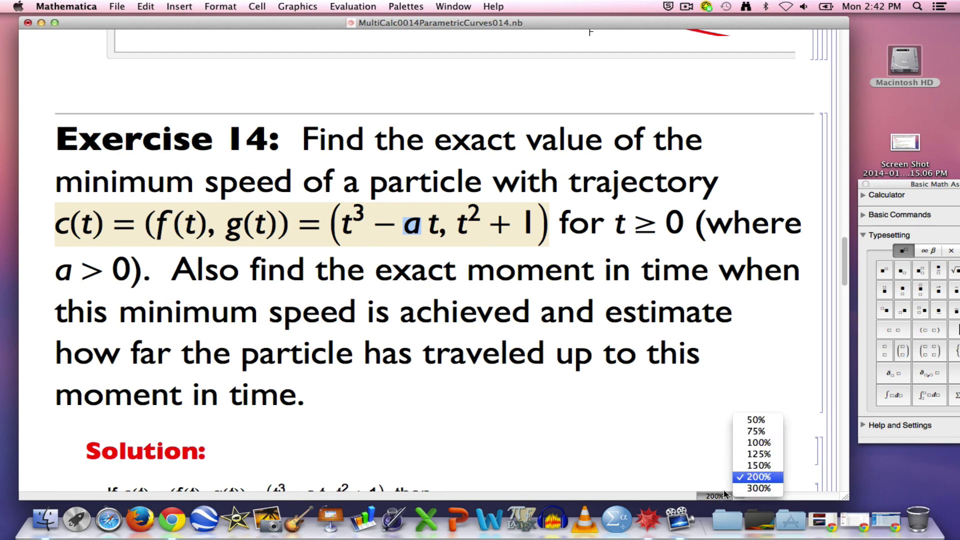
left_click(751, 466)
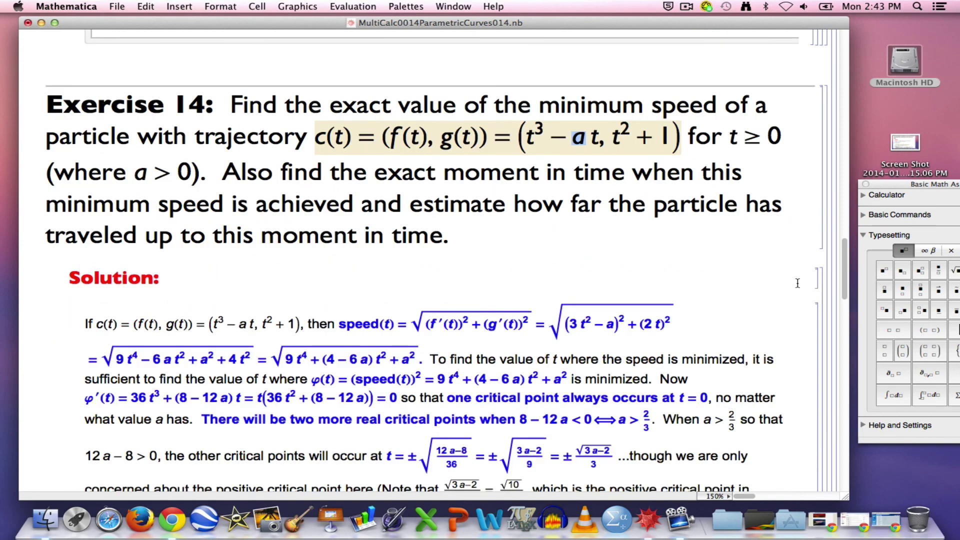
scroll(462, 247, "down", 2)
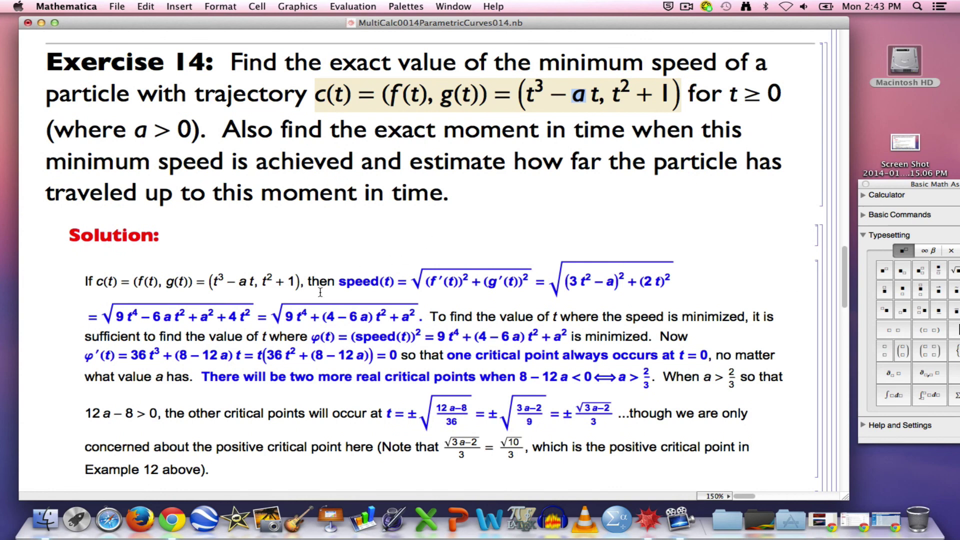
left_click(275, 311)
left_click_drag(275, 311, 406, 311)
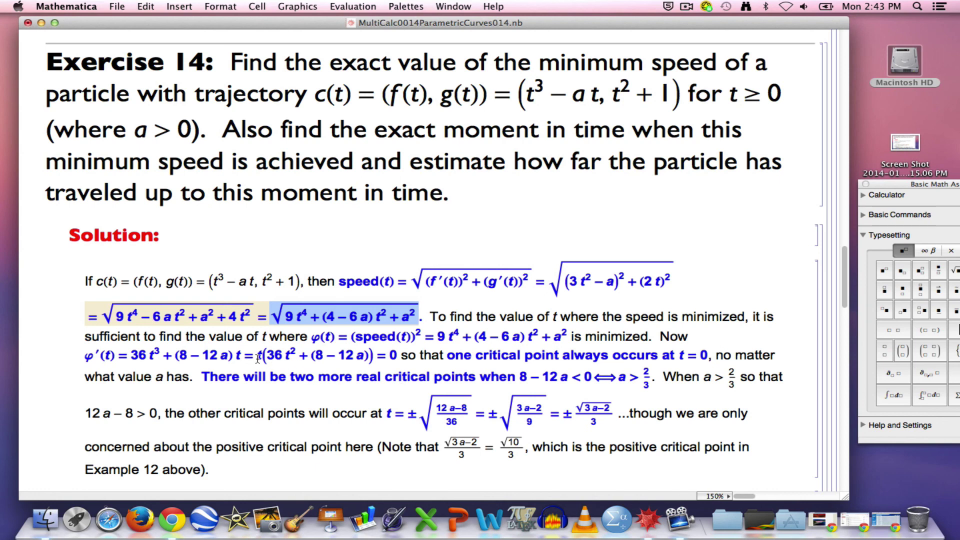
left_click_drag(257, 356, 381, 361)
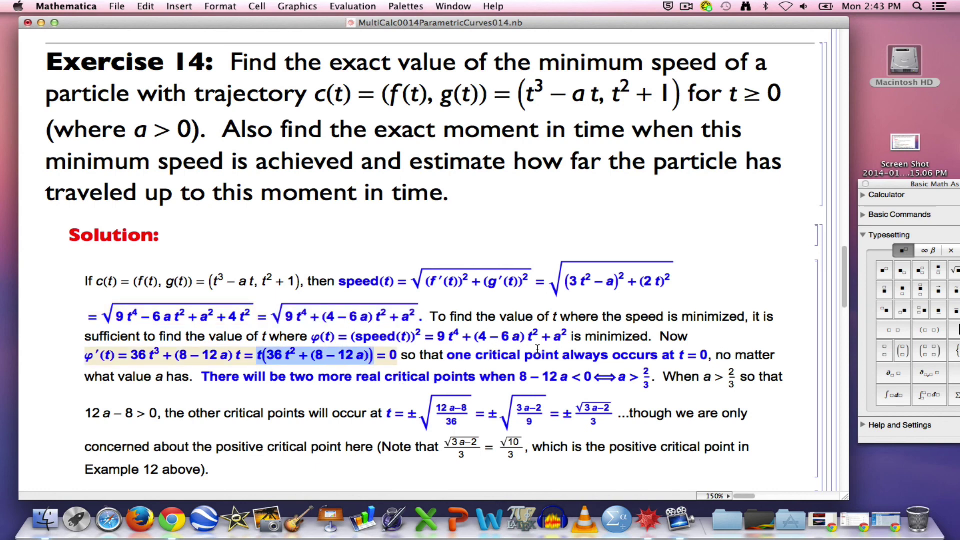
left_click_drag(675, 354, 714, 354)
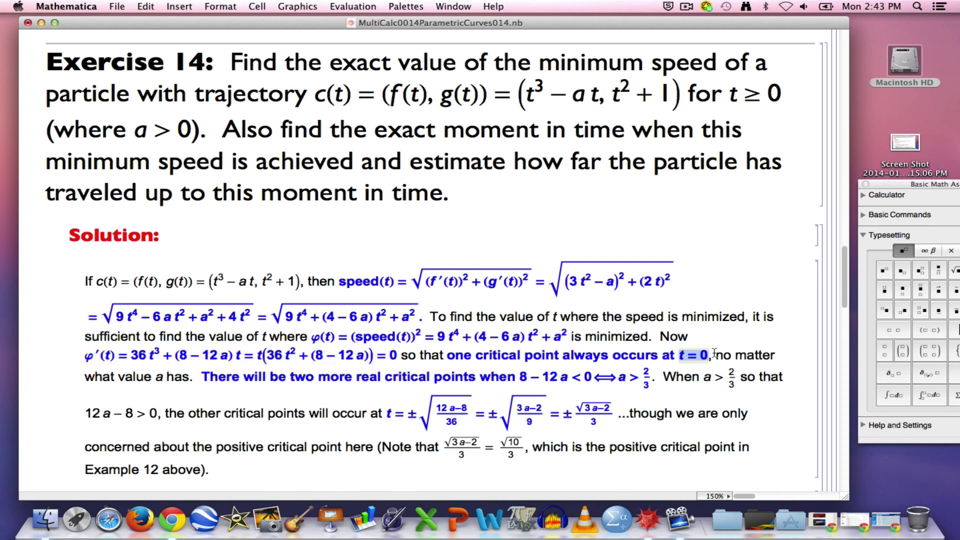
left_click_drag(294, 379, 653, 385)
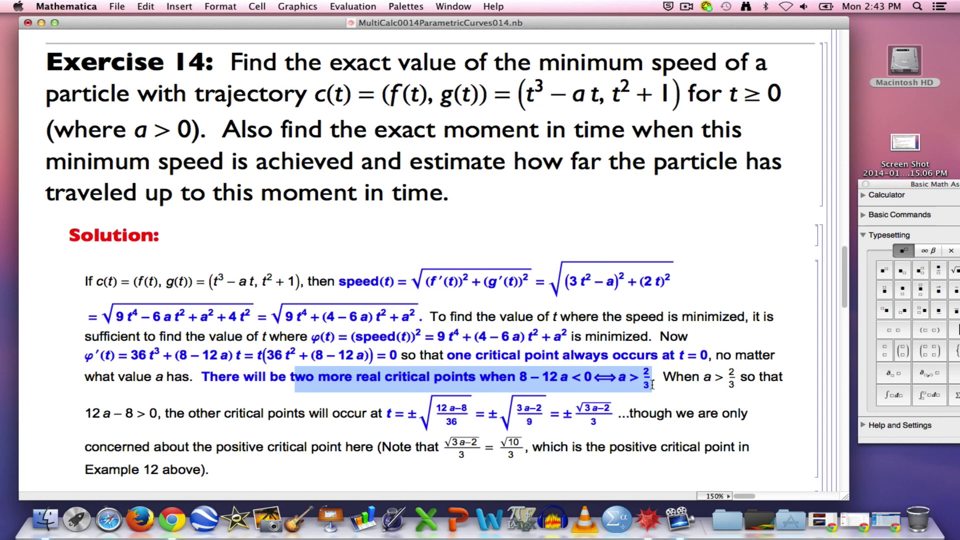
scroll(653, 385, "down", 2)
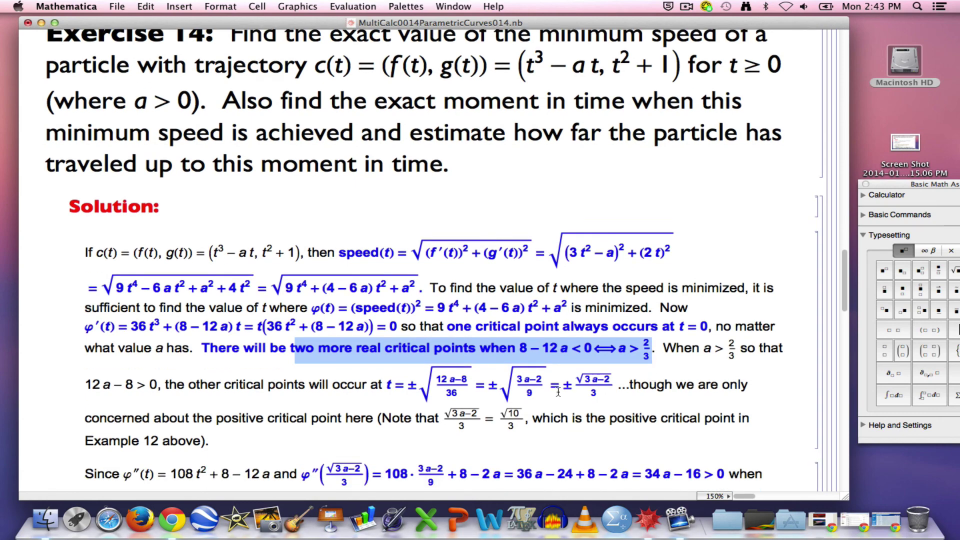
scroll(489, 410, "down", 2)
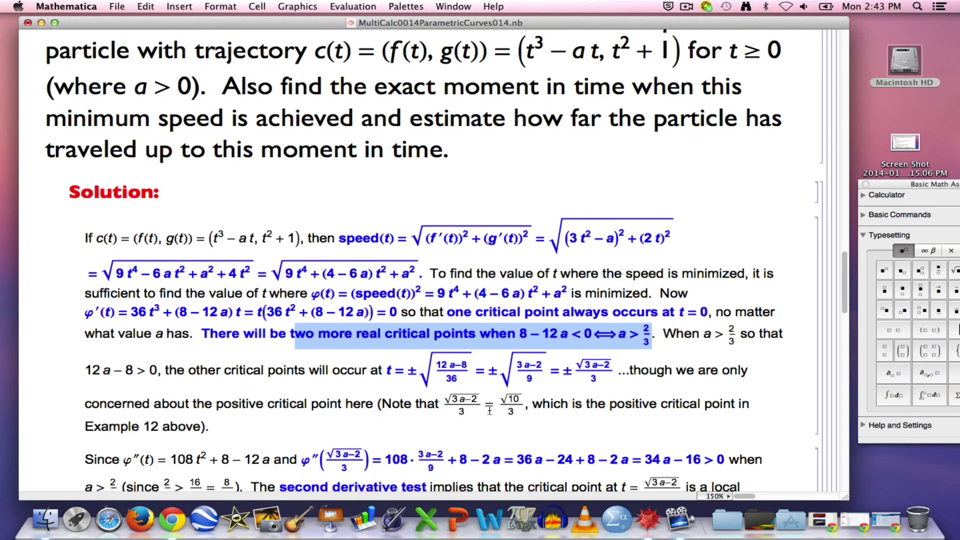
double_click(571, 352)
left_click_drag(572, 351, 580, 358)
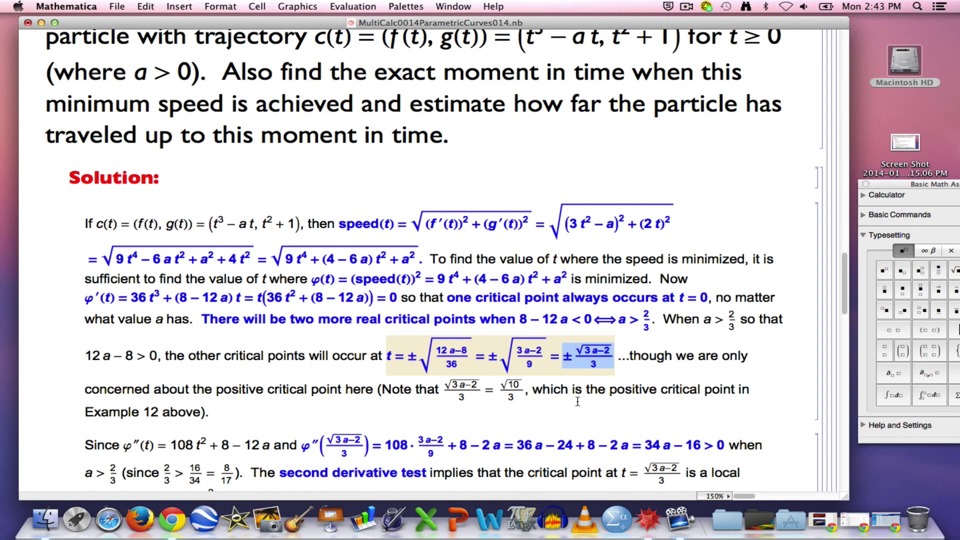
scroll(577, 401, "down", 6)
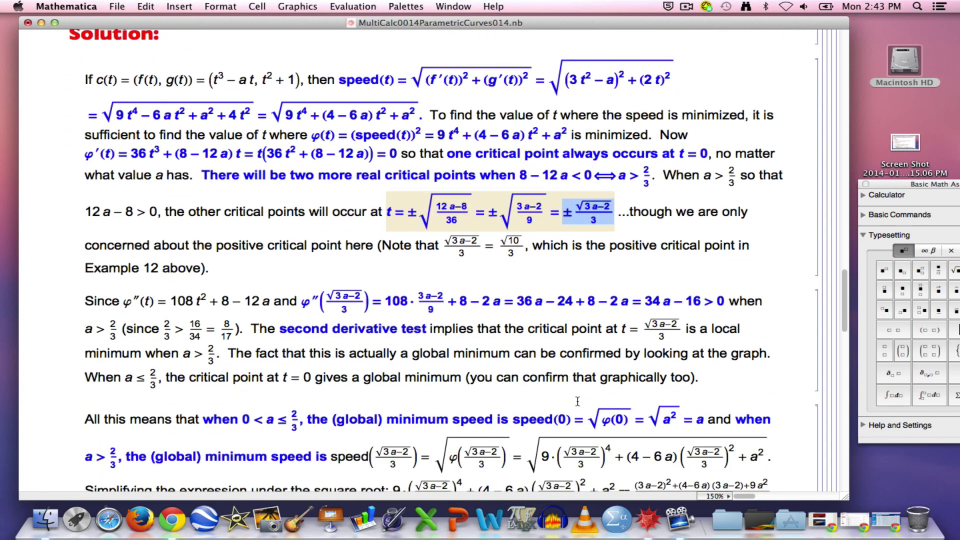
left_click_drag(302, 303, 727, 317)
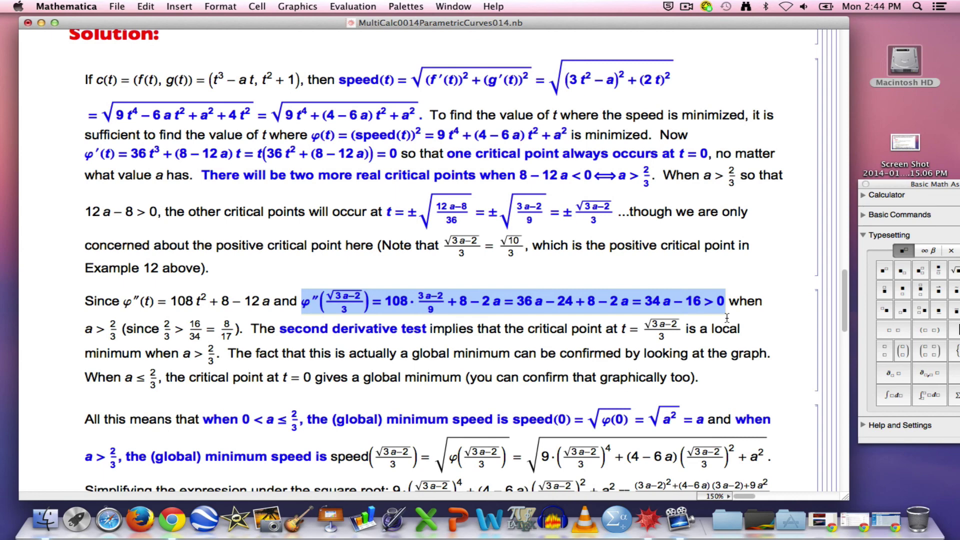
scroll(727, 318, "down", 5)
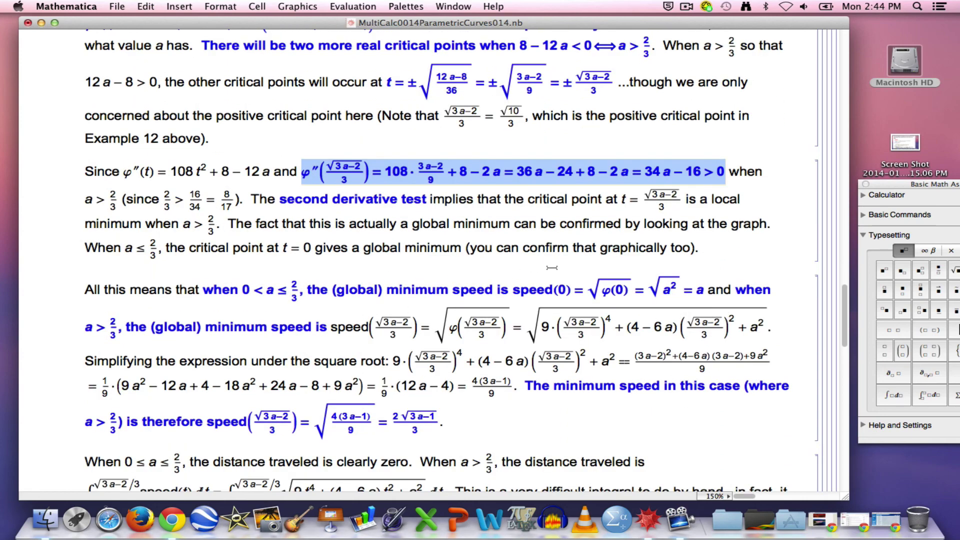
left_click_drag(515, 290, 705, 290)
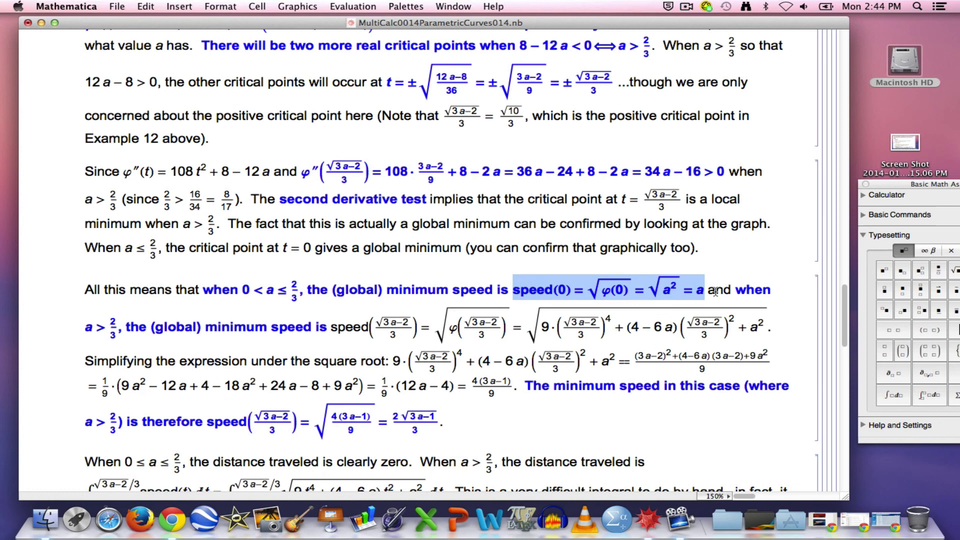
left_click_drag(77, 328, 329, 343)
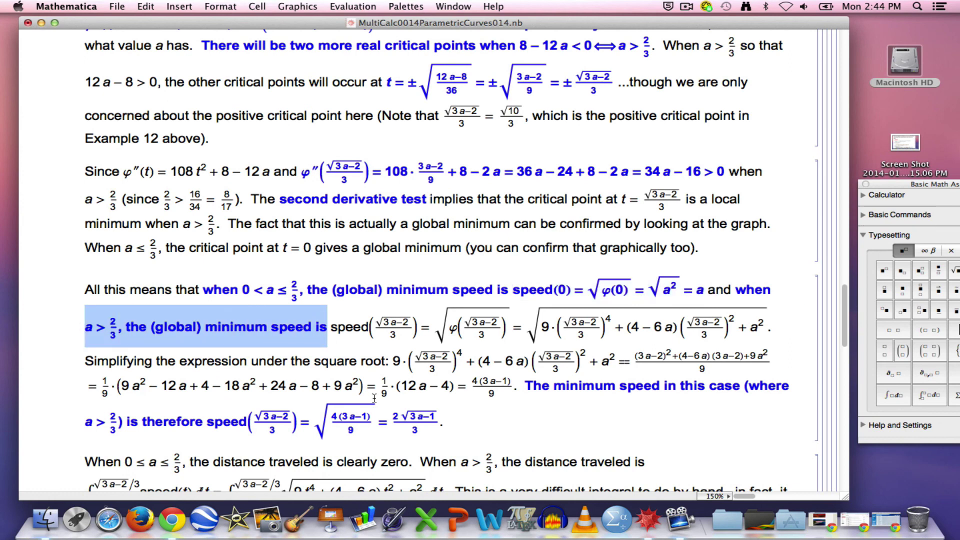
left_click_drag(297, 417, 431, 438)
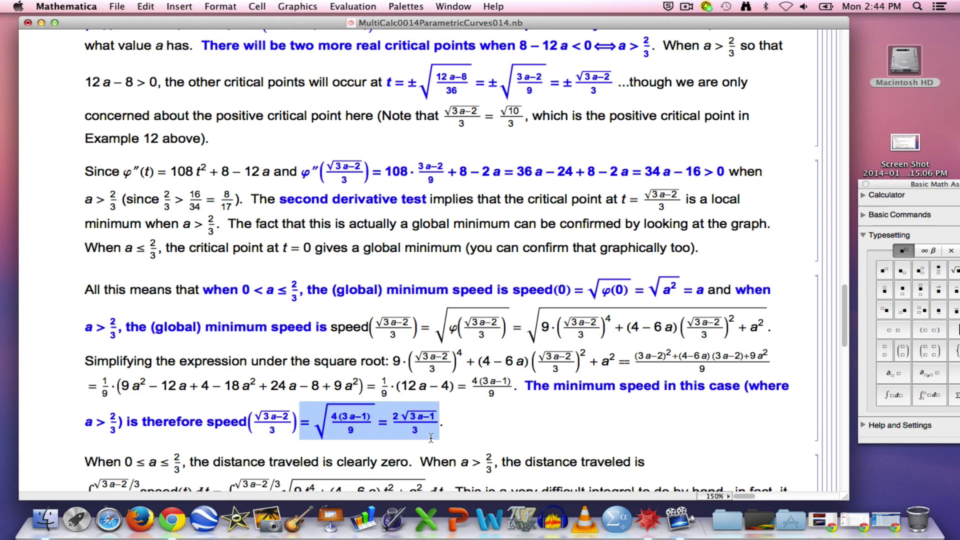
scroll(440, 458, "down", 6)
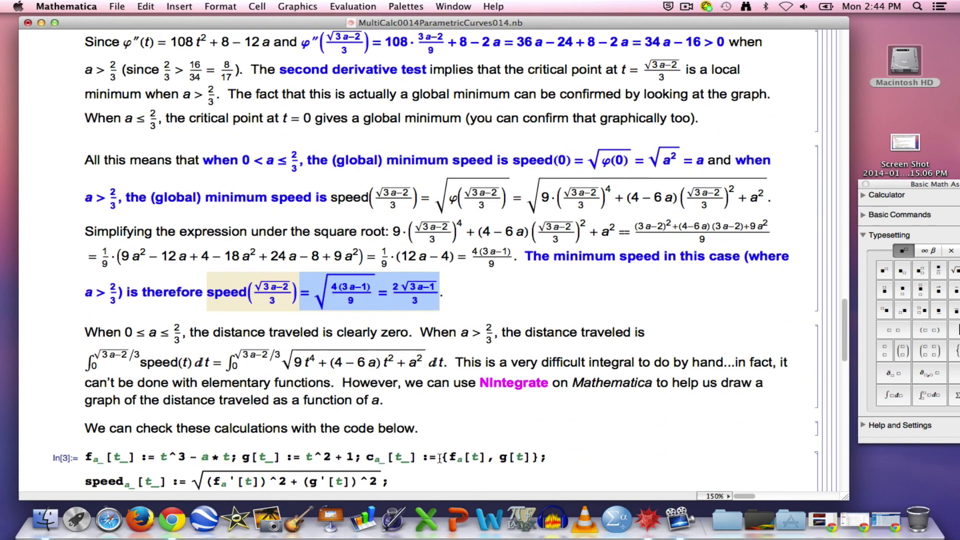
Highlight the distance-traveled integral, scroll through the check code, and drop magnification to 100%.
scroll(439, 459, "down", 1)
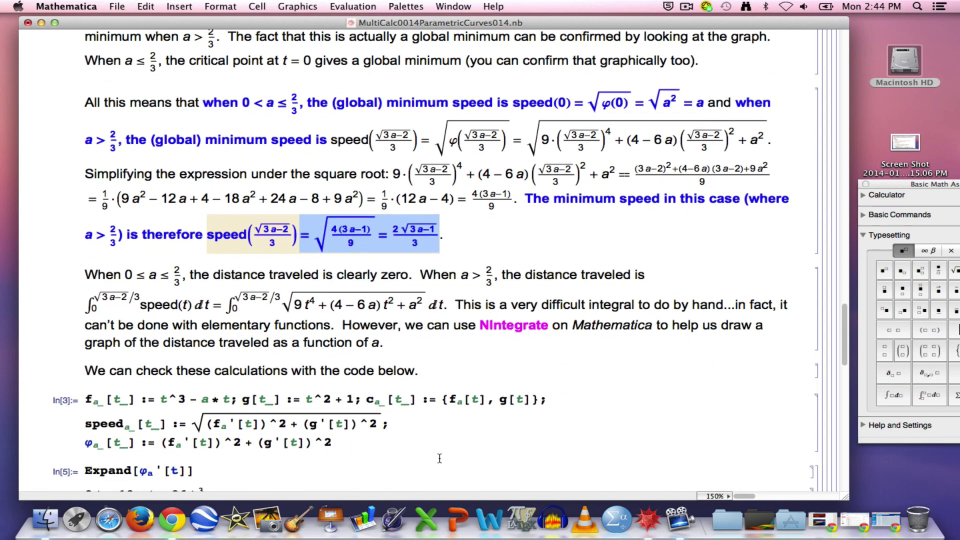
scroll(439, 458, "down", 1)
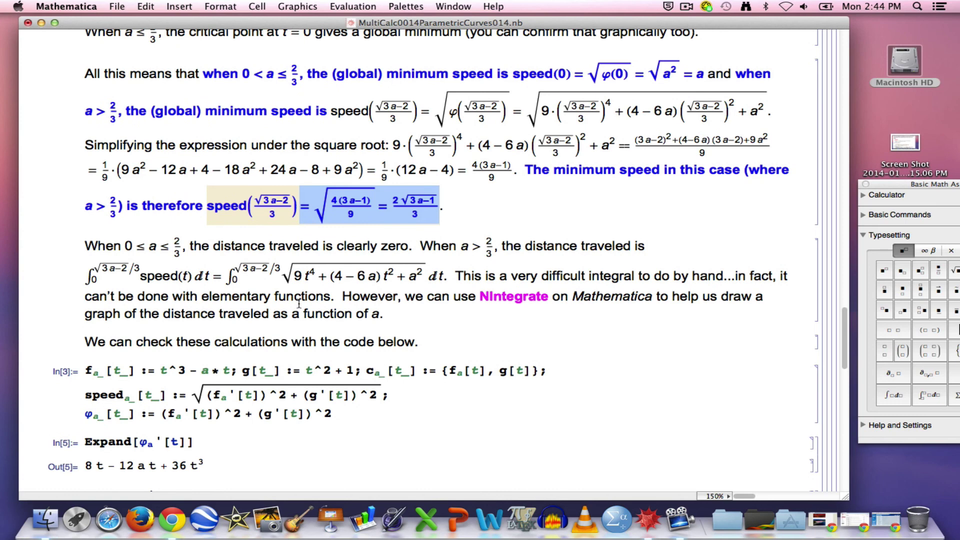
left_click_drag(226, 273, 448, 280)
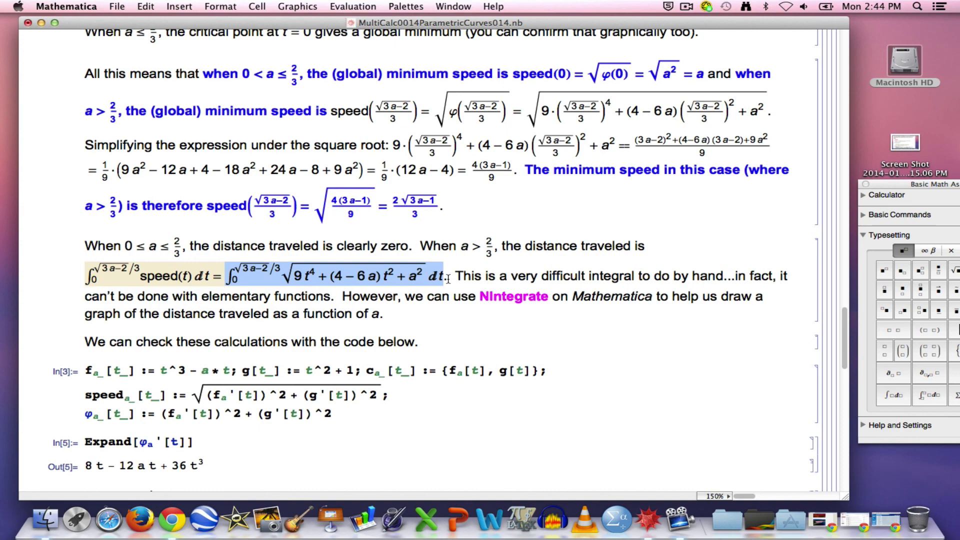
scroll(448, 279, "down", 4)
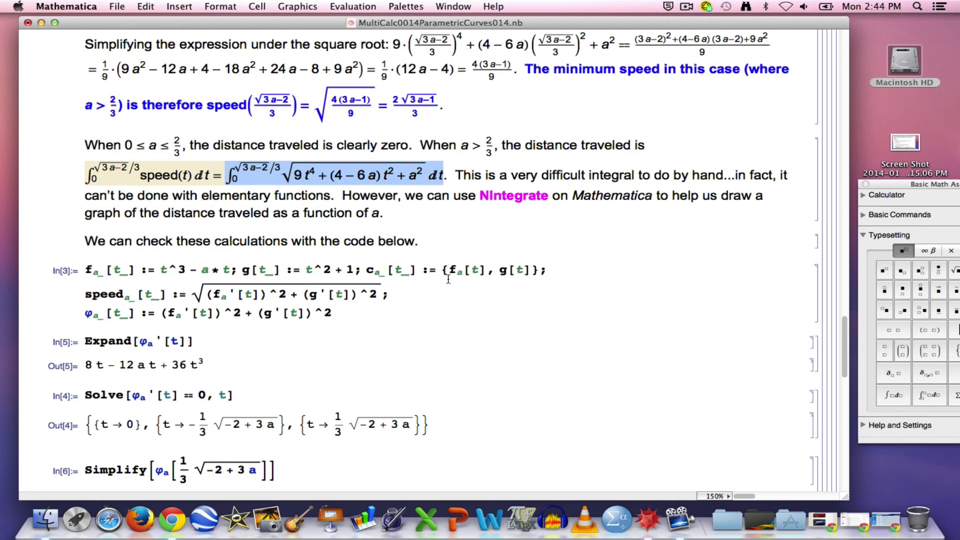
scroll(448, 279, "down", 1)
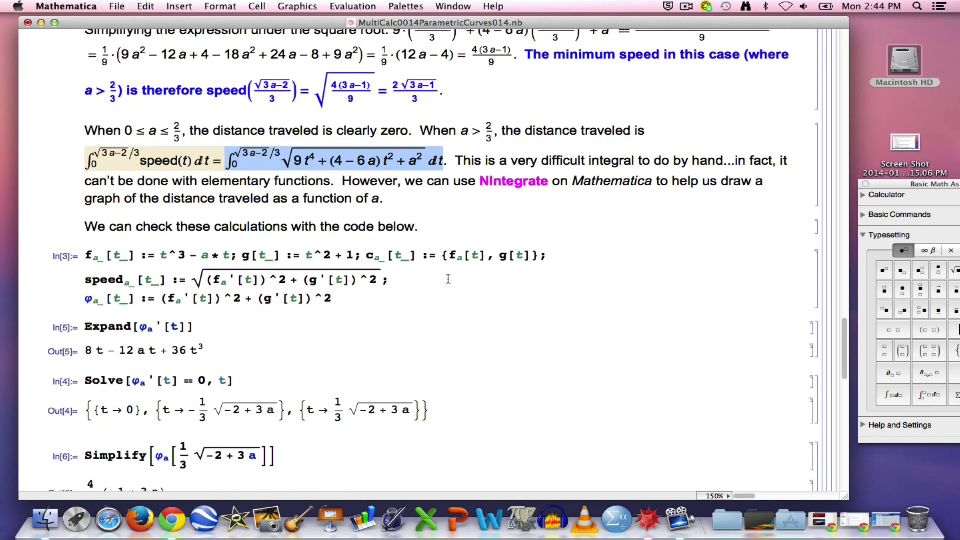
scroll(448, 279, "down", 3)
scroll(448, 279, "down", 2)
scroll(448, 279, "down", 2)
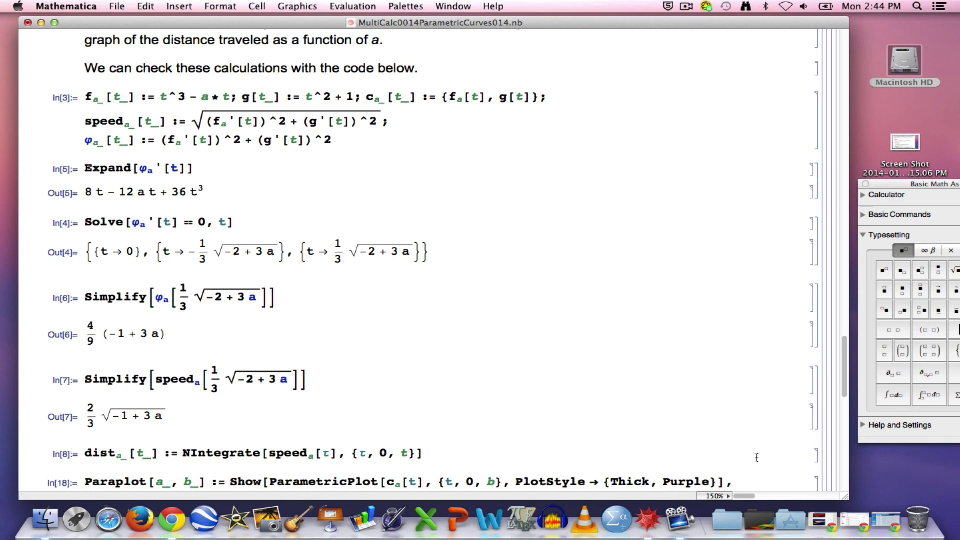
left_click(729, 496)
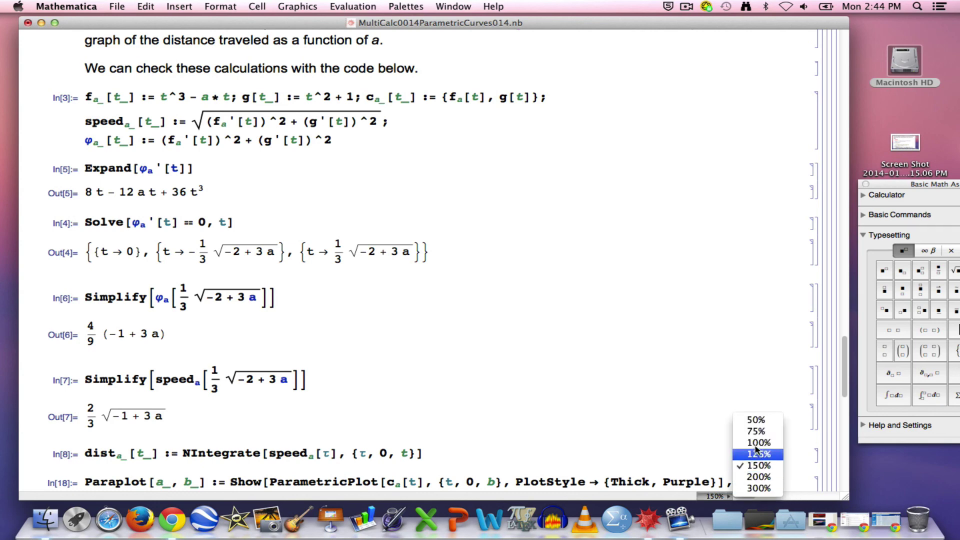
left_click(759, 443)
Evaluate the Exercise 14 Manipulate cell and drag b so the trajectory, x, y and dist/speed plots draw curves.
scroll(720, 420, "down", 2)
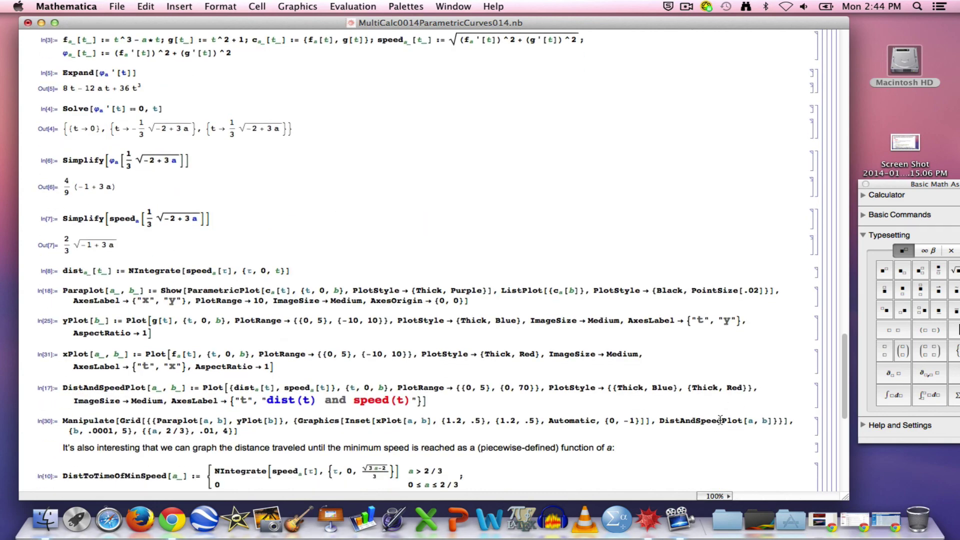
left_click(718, 403)
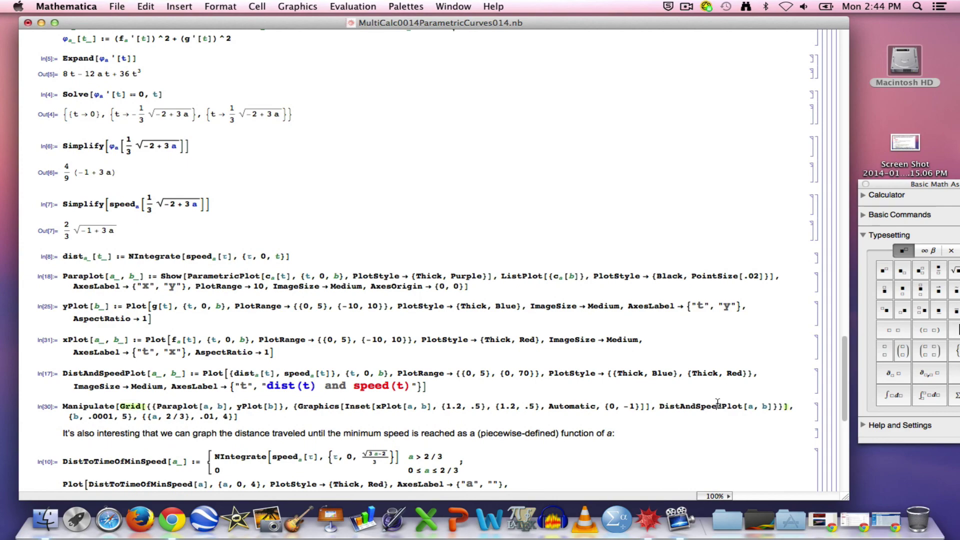
key("shift+Return")
scroll(718, 403, "down", 10)
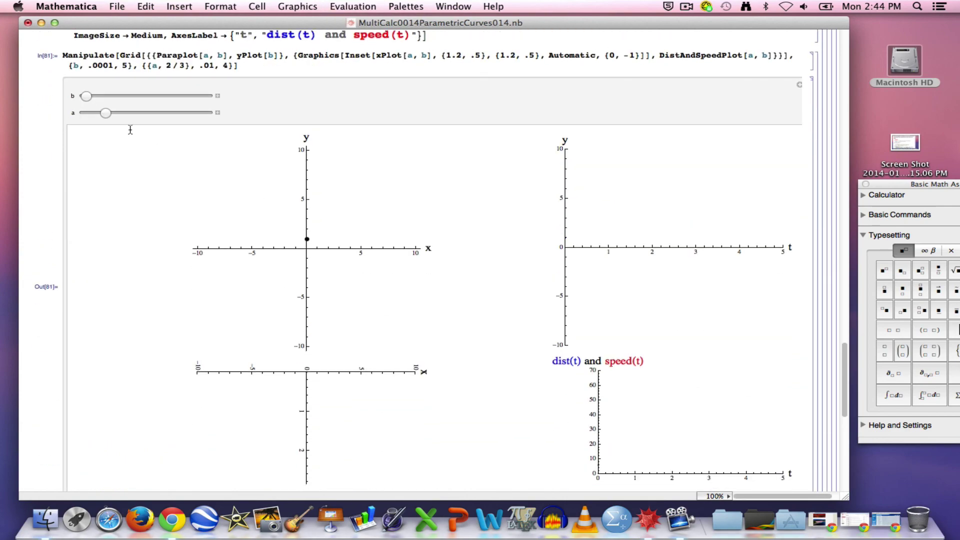
mouse_move(115, 96)
left_mouse_down()
mouse_move(174, 95)
mouse_move(144, 114)
mouse_move(196, 114)
mouse_move(86, 114)
left_mouse_up()
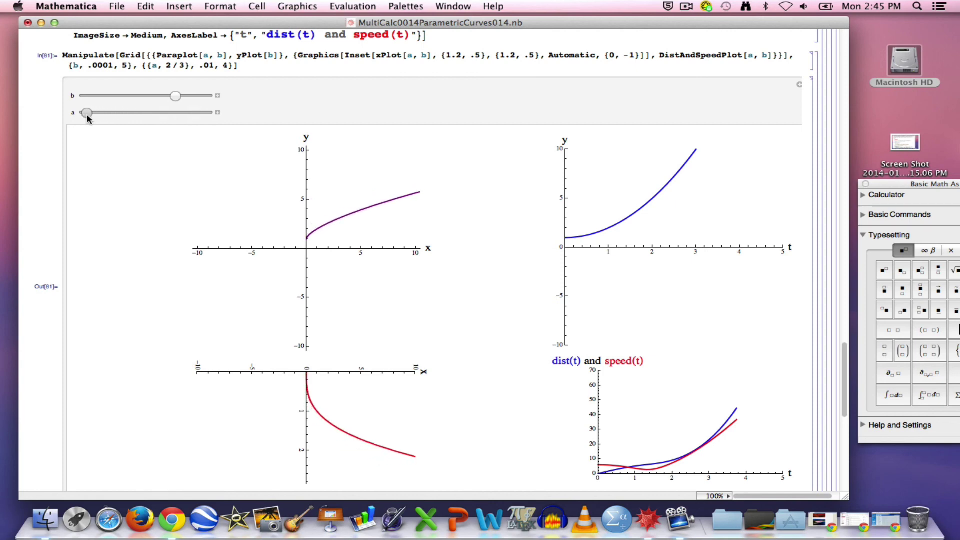
Delete the Manipulate output and enlarge the notebook to 200%.
left_click(812, 150)
key("Delete")
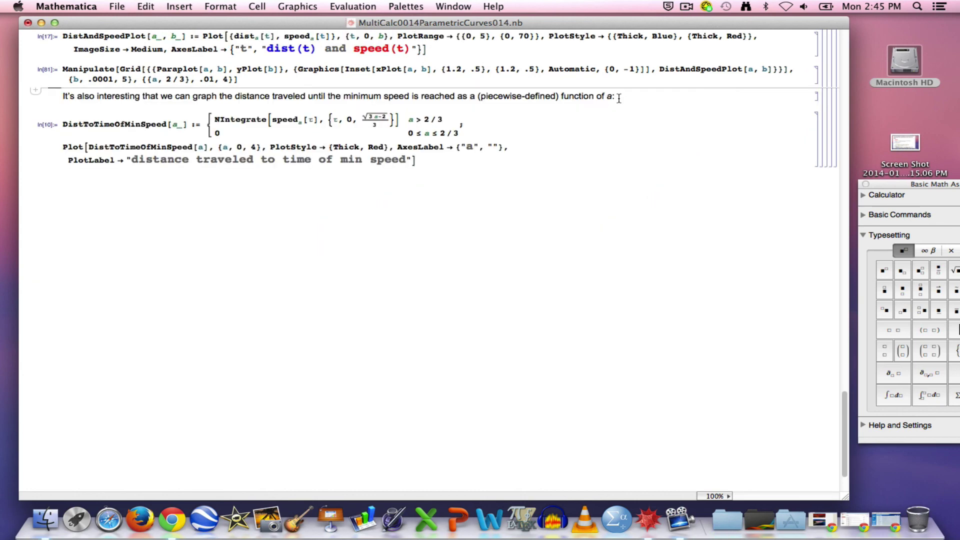
left_click(729, 497)
left_click(509, 208)
Evaluate the plot of distance traveled to the time of min speed versus a.
scroll(553, 307, "down", 4)
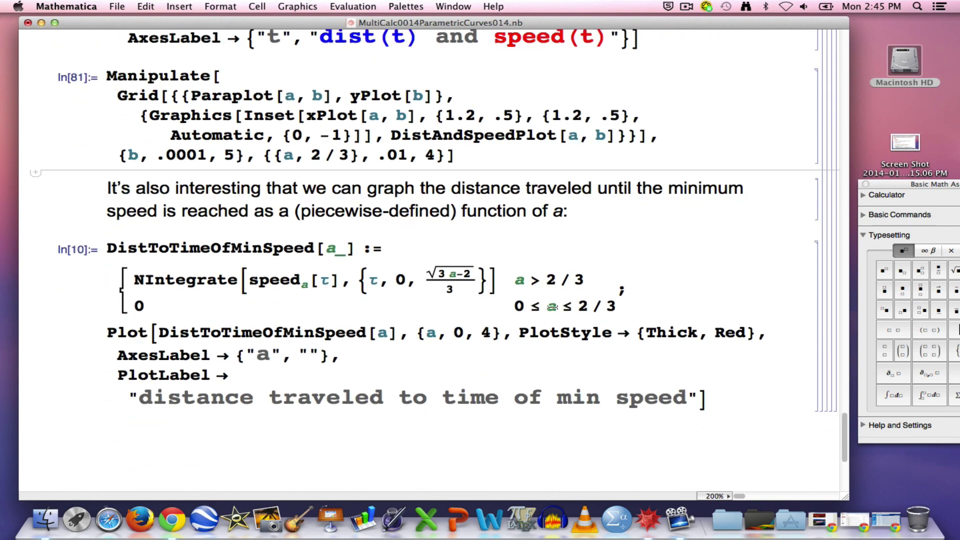
left_click(706, 391)
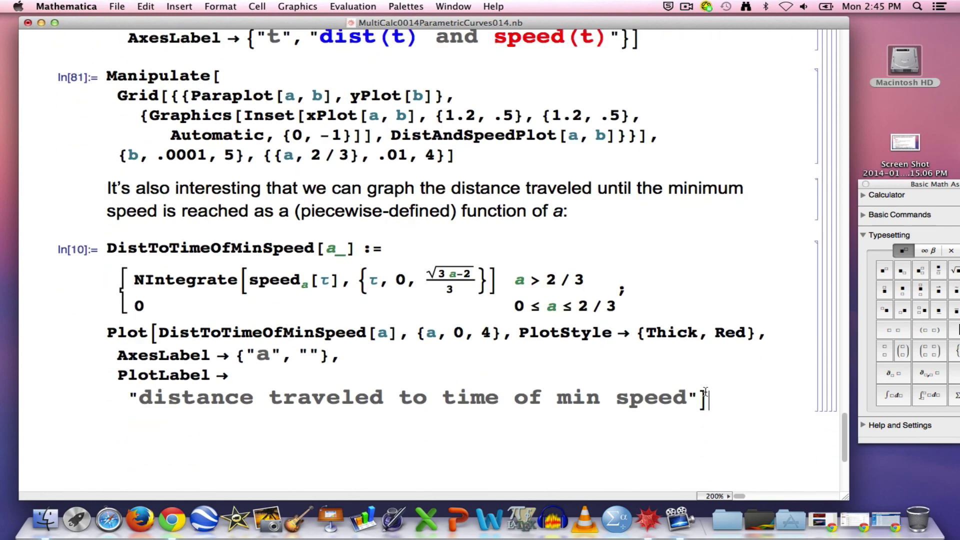
key("shift+Return")
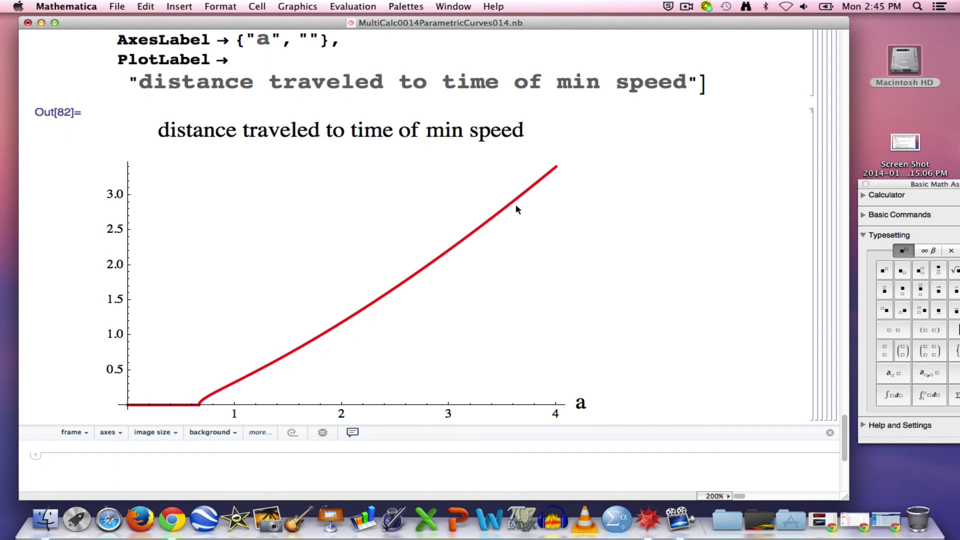
scroll(516, 209, "up", 3)
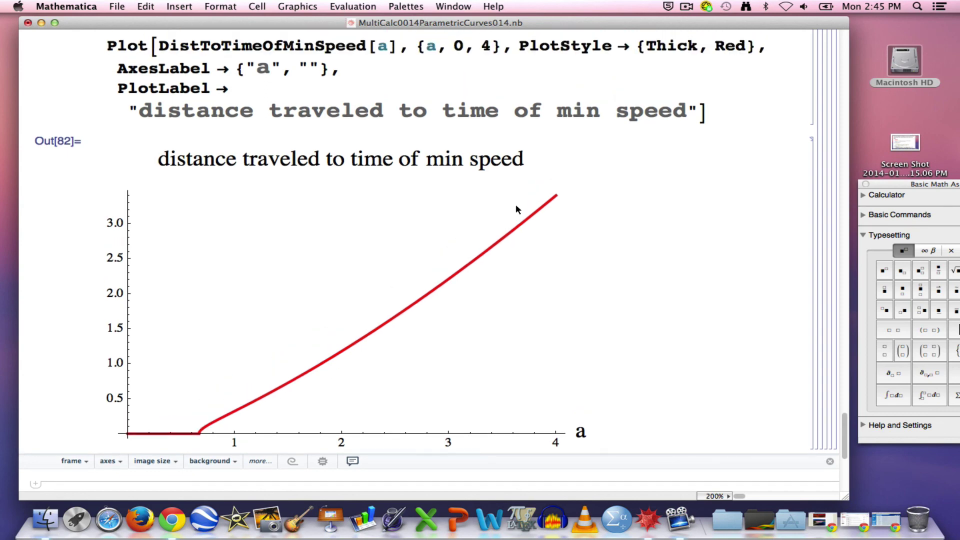
scroll(517, 210, "up", 3)
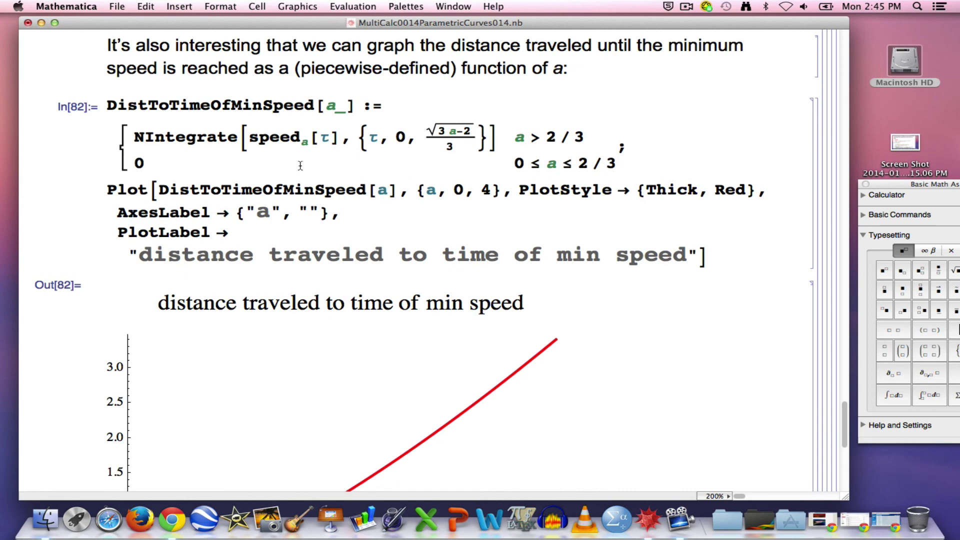
left_click_drag(134, 137, 242, 139)
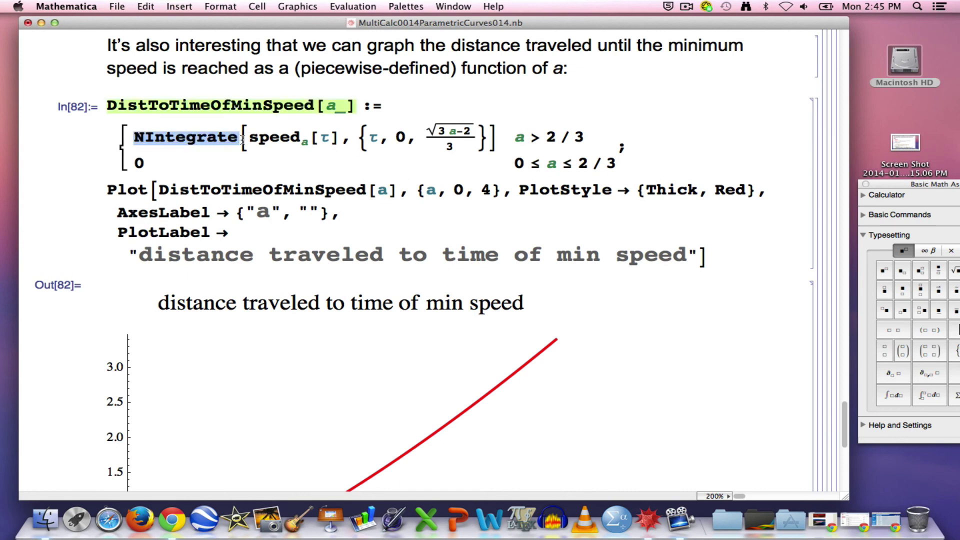